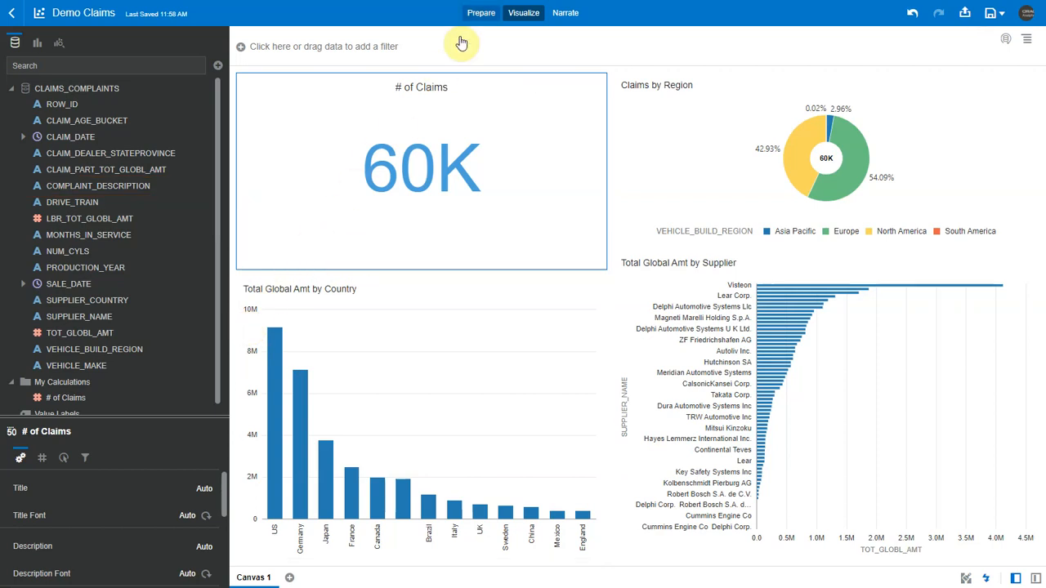
Step: Return from the project to the data page and create a data flow based on the CLAIMS_COMPLAINTS data set
{"action": "left_click", "coordinate": [481, 12]}
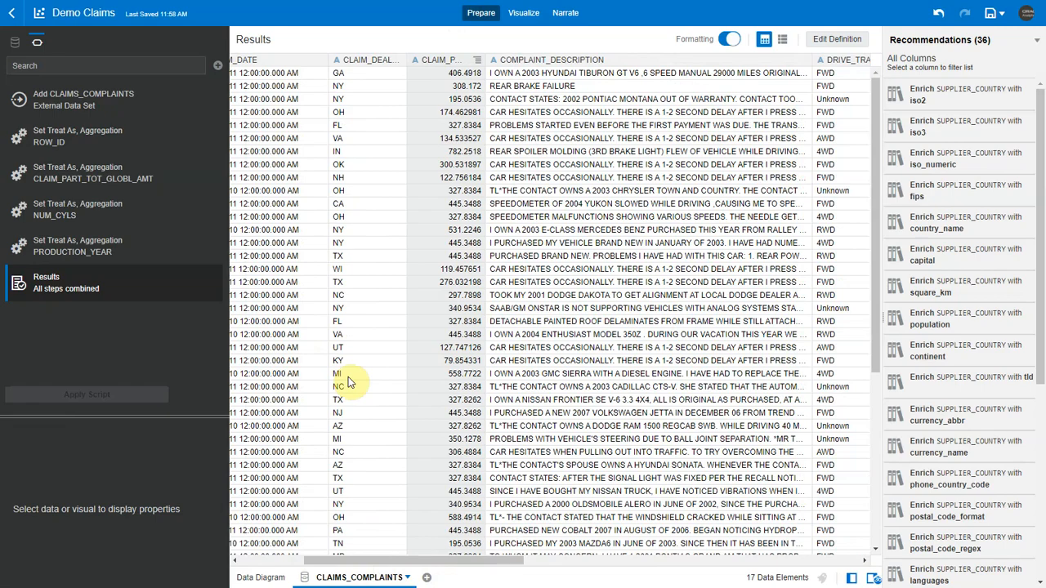
{"action": "left_click", "coordinate": [12, 13]}
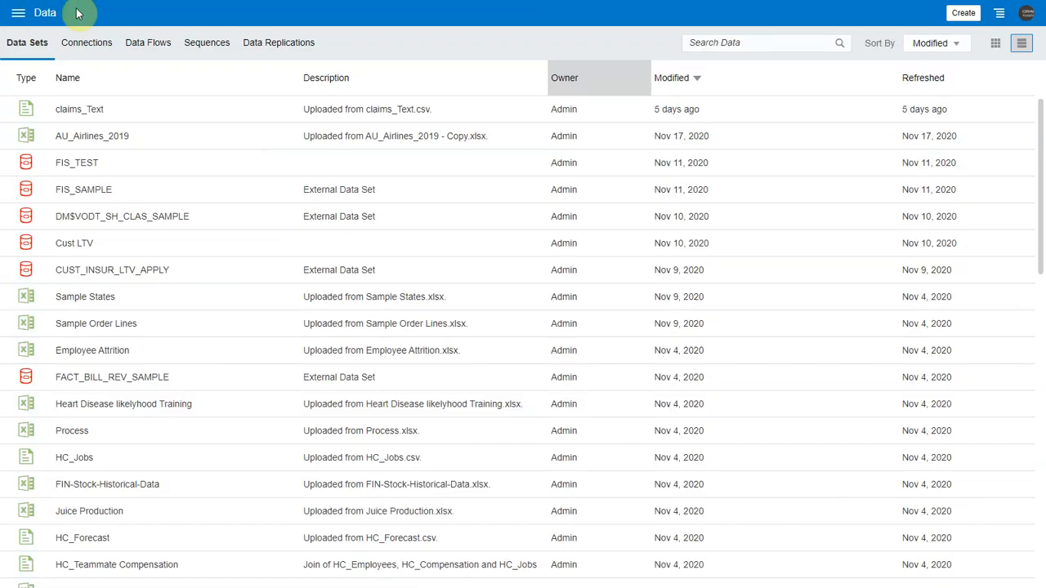
{"action": "left_click", "coordinate": [964, 15]}
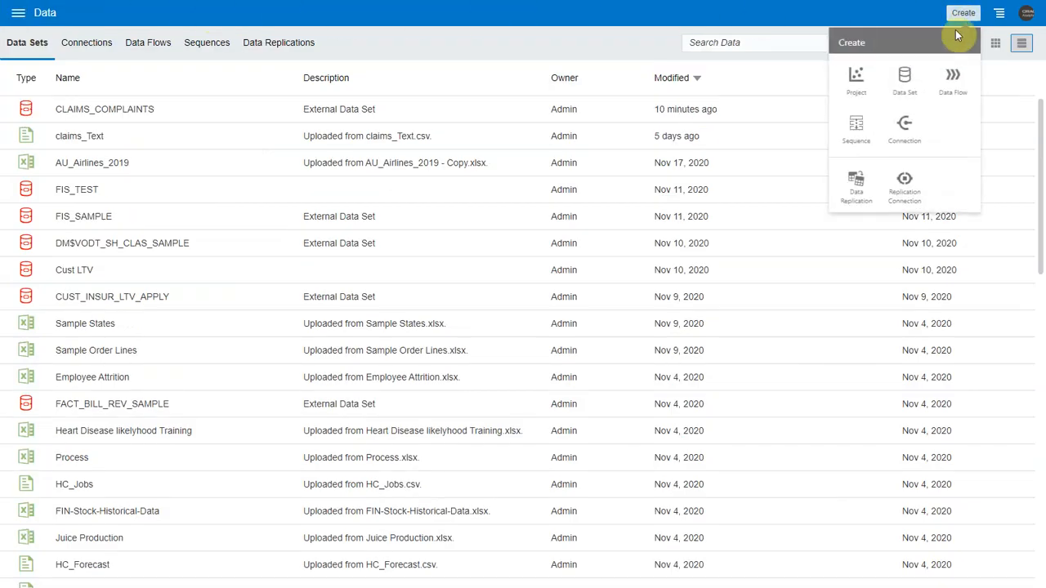
{"action": "left_click", "coordinate": [953, 79]}
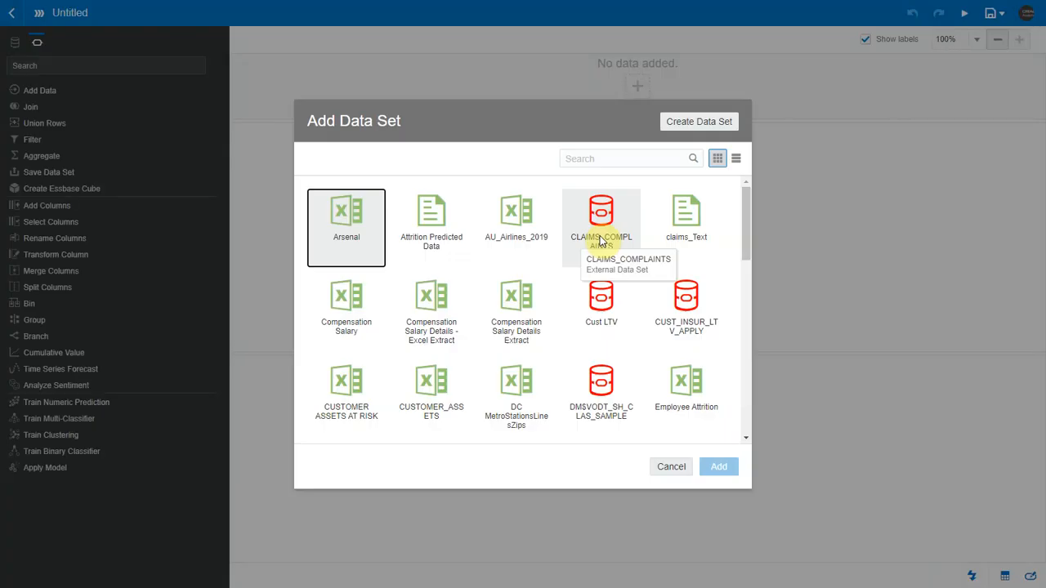
{"action": "double_click", "coordinate": [603, 235]}
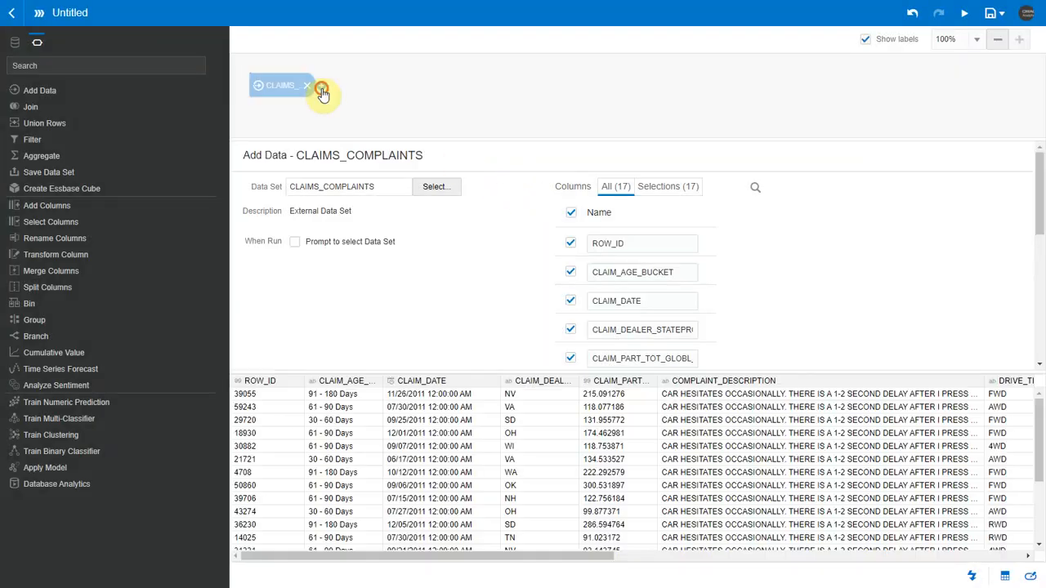
Step: Add a Database Analytics step after CLAIMS_COMPLAINTS using the Text Tokenization operation
{"action": "left_click", "coordinate": [321, 85]}
{"action": "left_click", "coordinate": [518, 226]}
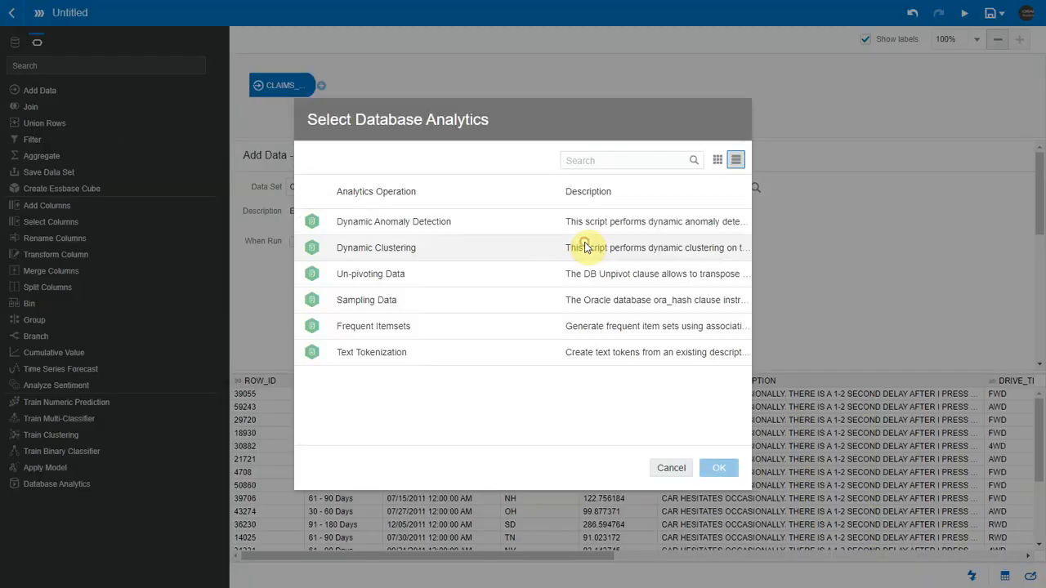
{"action": "double_click", "coordinate": [399, 352]}
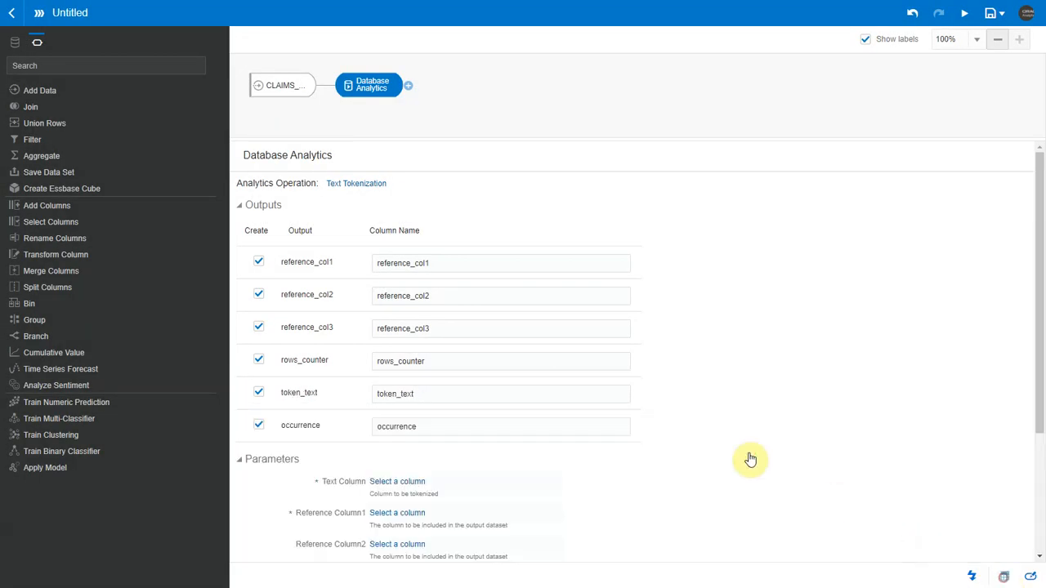
Step: Set the tokenization's text column to COMPLAINT_DESCRIPTION and its first reference column to ROW_ID
{"action": "left_click", "coordinate": [239, 205]}
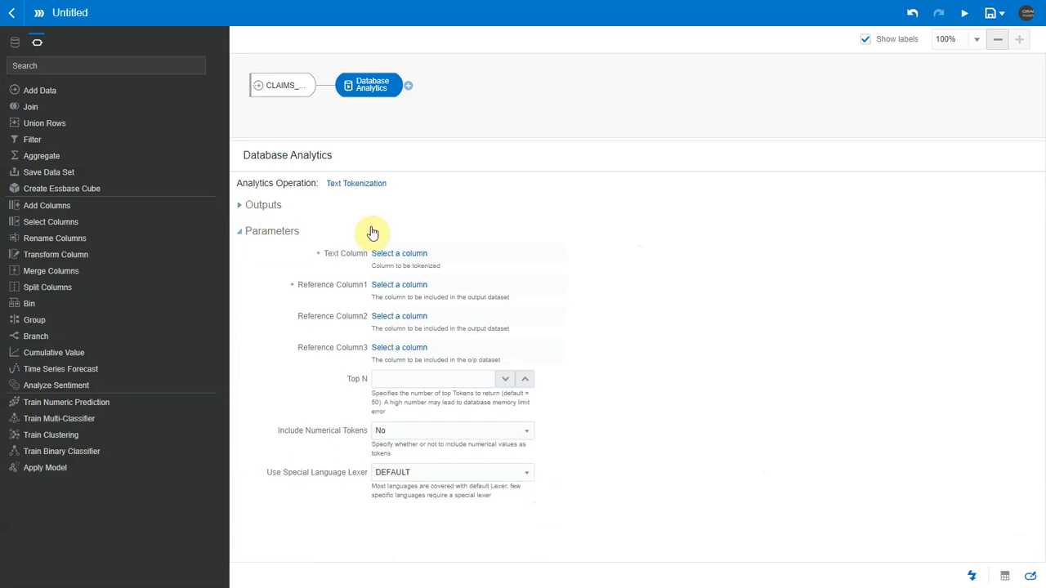
{"action": "left_click", "coordinate": [415, 256]}
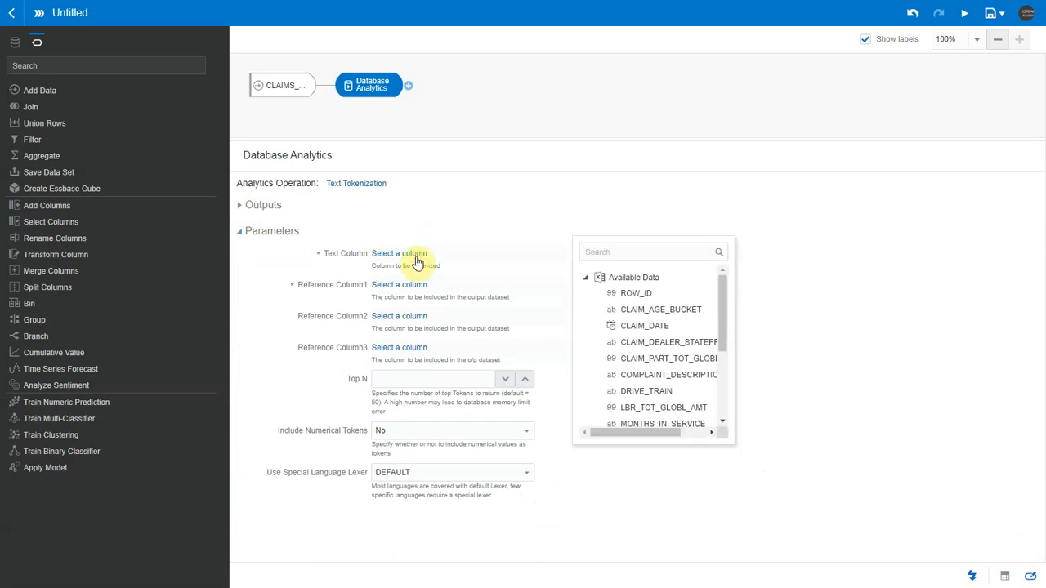
{"action": "left_click", "coordinate": [691, 375]}
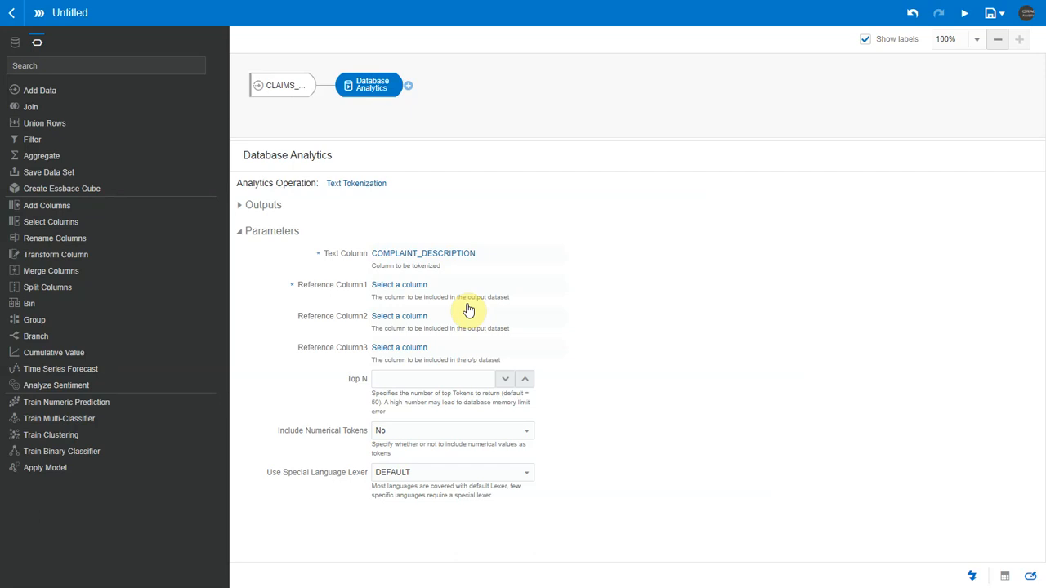
{"action": "left_click", "coordinate": [411, 289]}
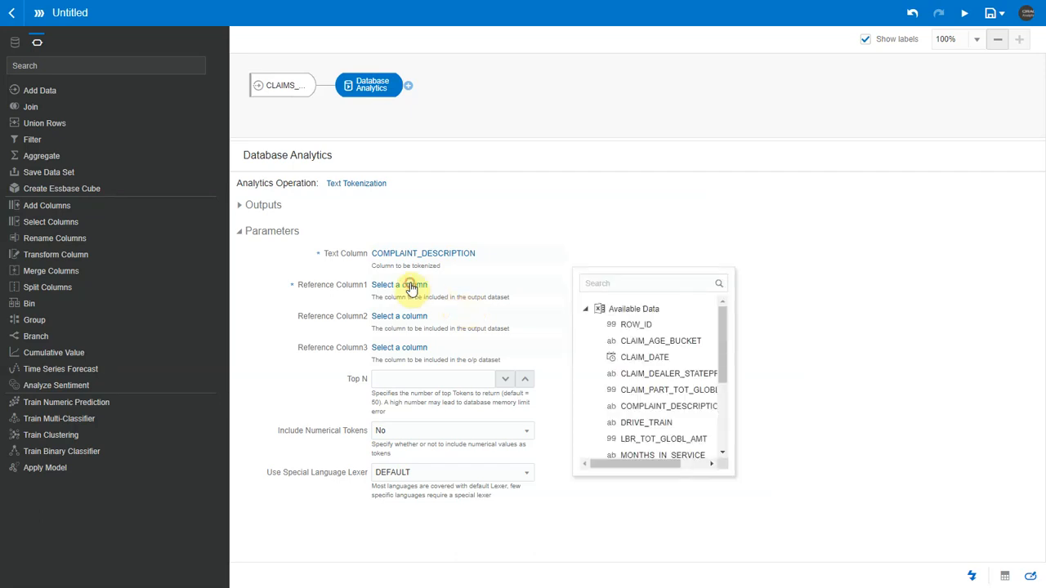
{"action": "left_click", "coordinate": [639, 325]}
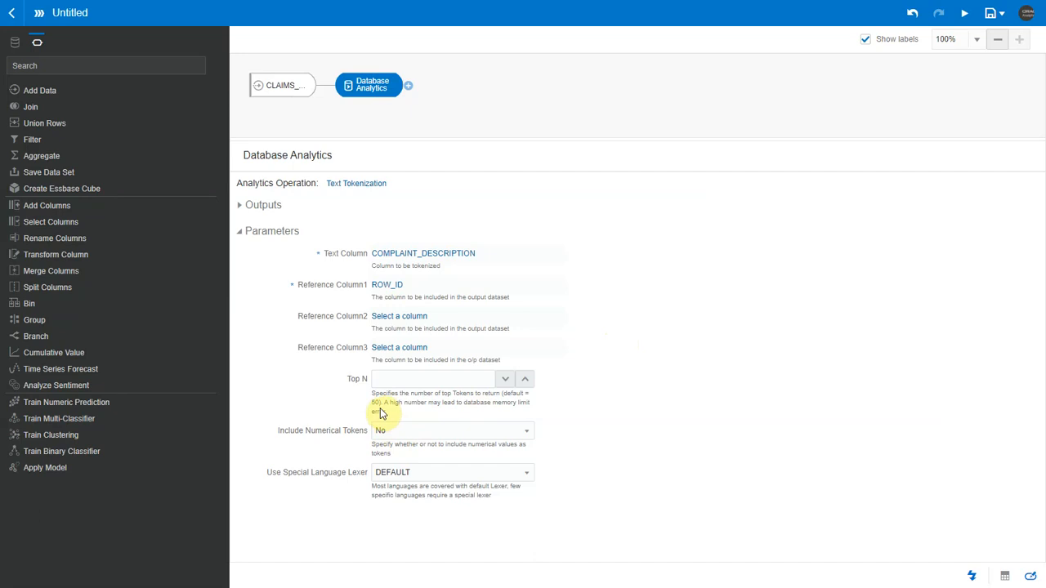
Step: Review the available choices for including numerical tokens and for the special language lexer
{"action": "left_click", "coordinate": [428, 430]}
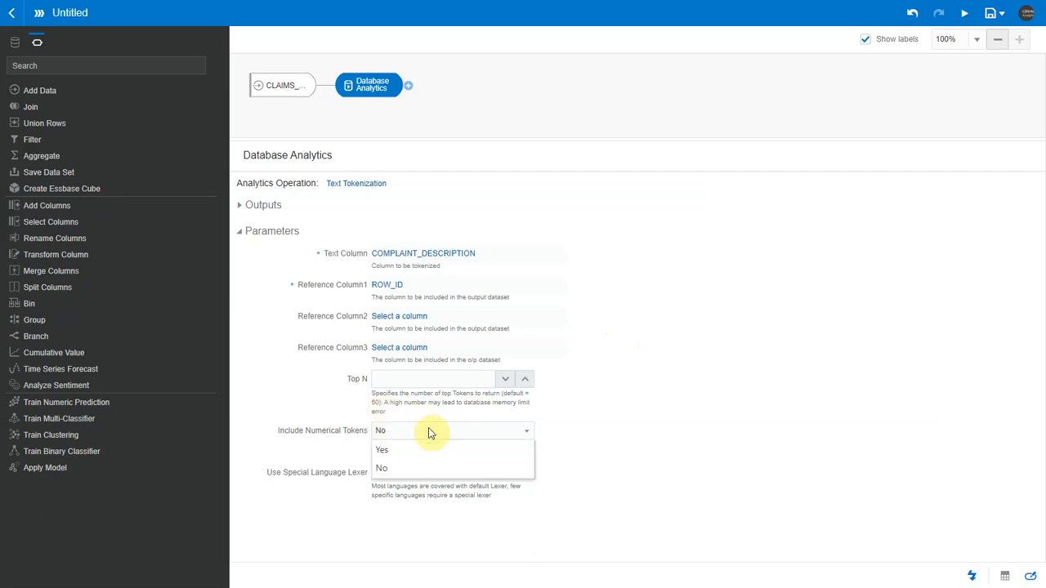
{"action": "left_click", "coordinate": [428, 430]}
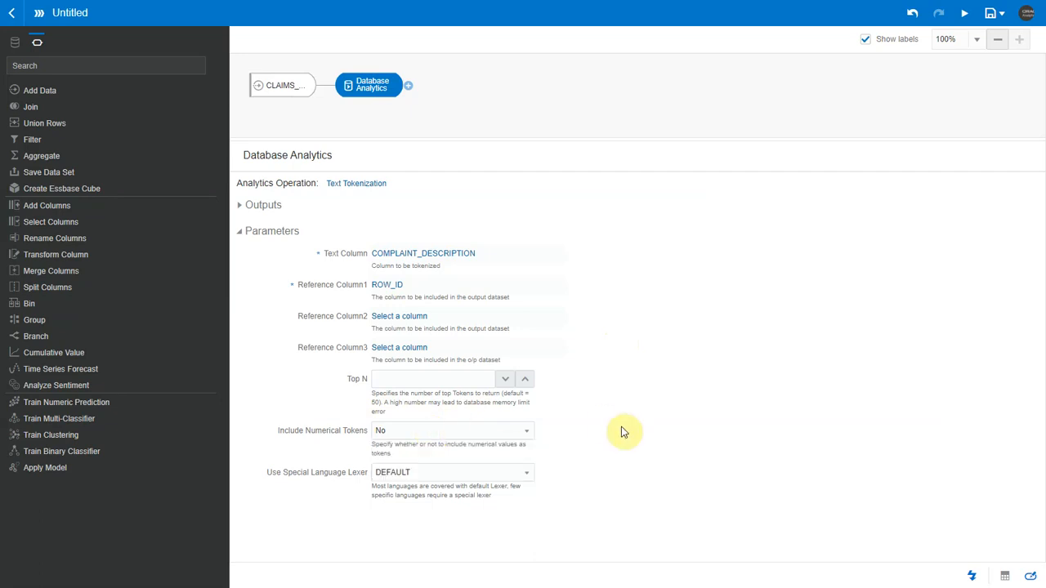
{"action": "left_click", "coordinate": [525, 479]}
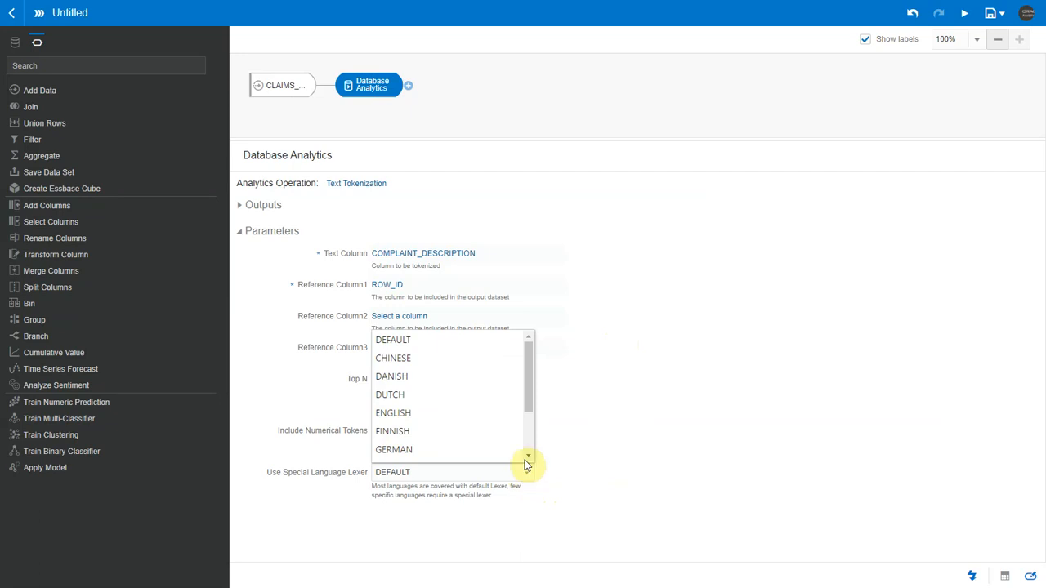
{"action": "left_click_drag", "start_coordinate": [528, 392], "coordinate": [565, 367]}
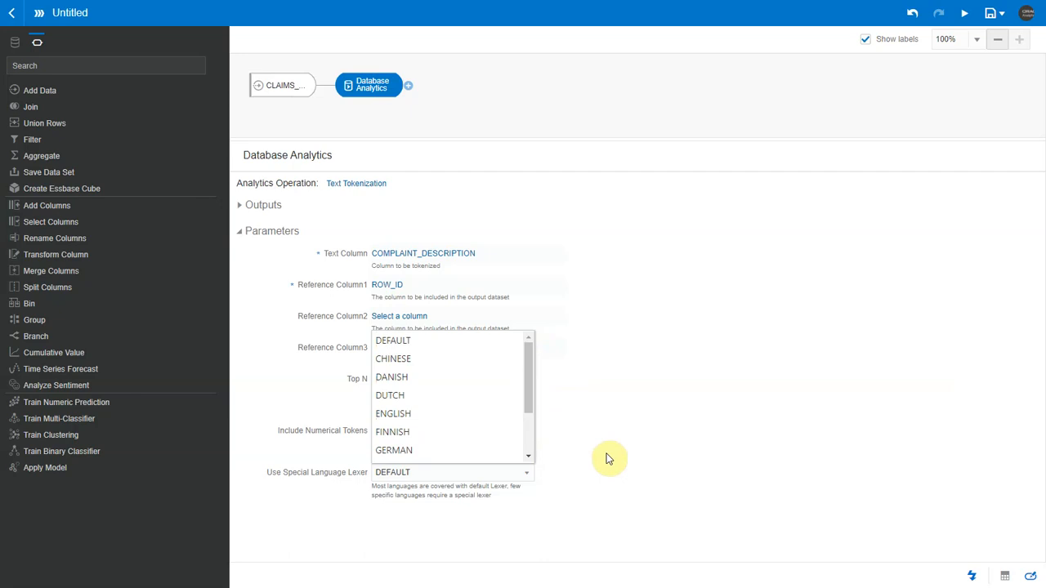
{"action": "left_click", "coordinate": [605, 456]}
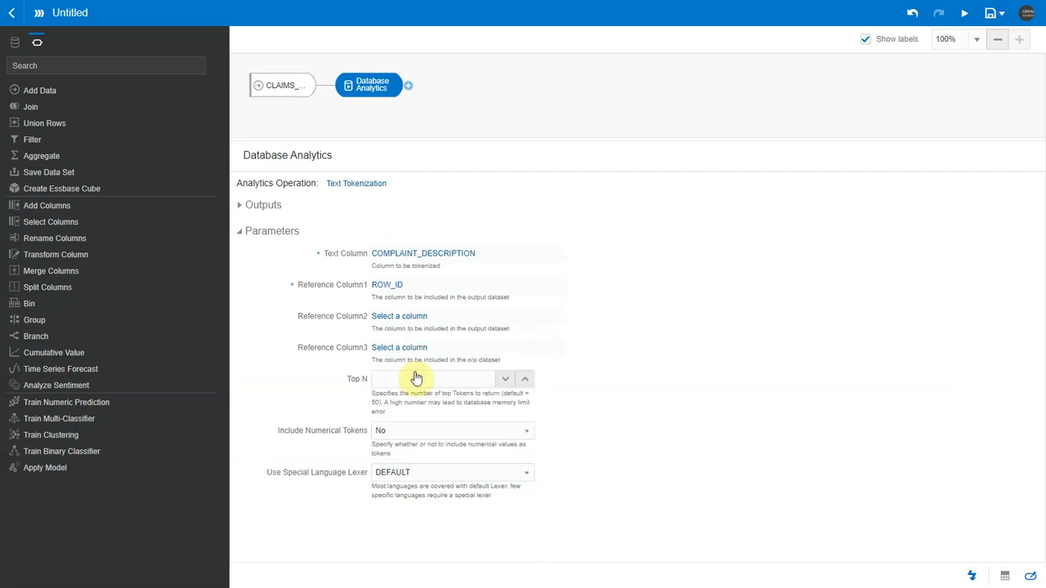
Step: Exclude the reference_col2 and reference_col3 outputs and rename the reference_col1 output column to row_id
{"action": "left_click", "coordinate": [241, 206]}
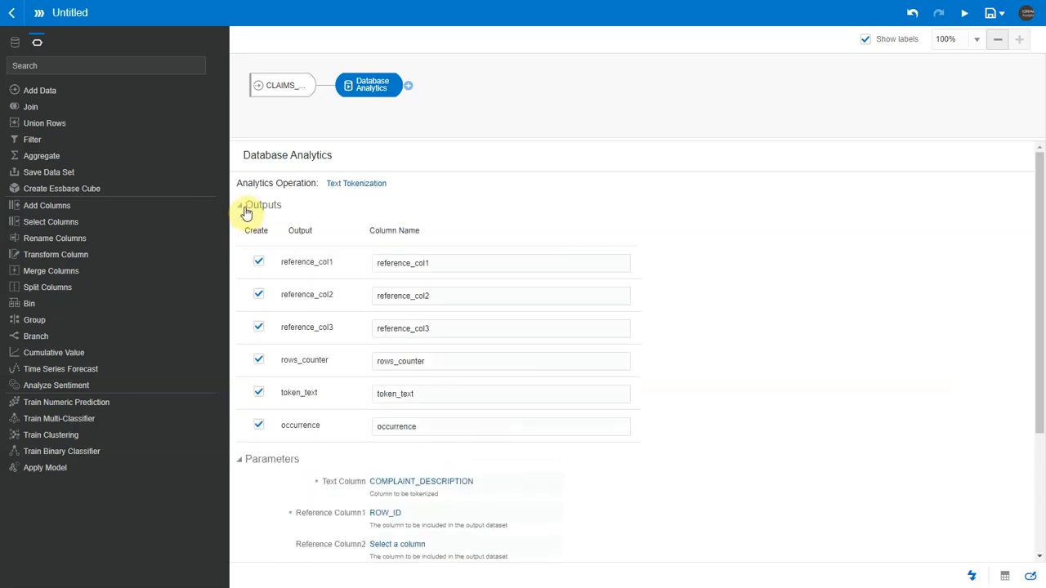
{"action": "left_click", "coordinate": [258, 295]}
{"action": "left_click", "coordinate": [258, 330]}
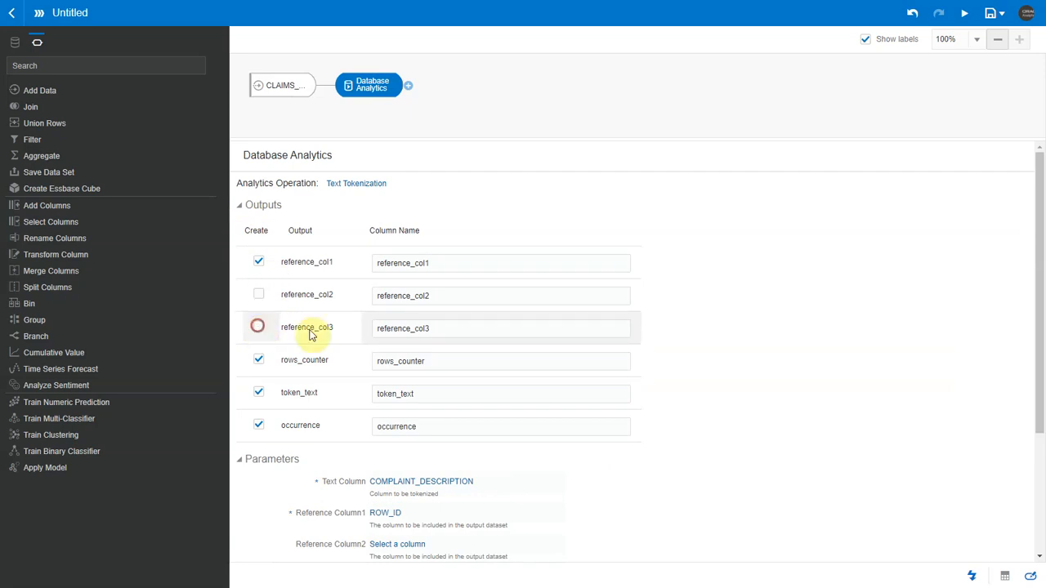
{"action": "left_click", "coordinate": [481, 260]}
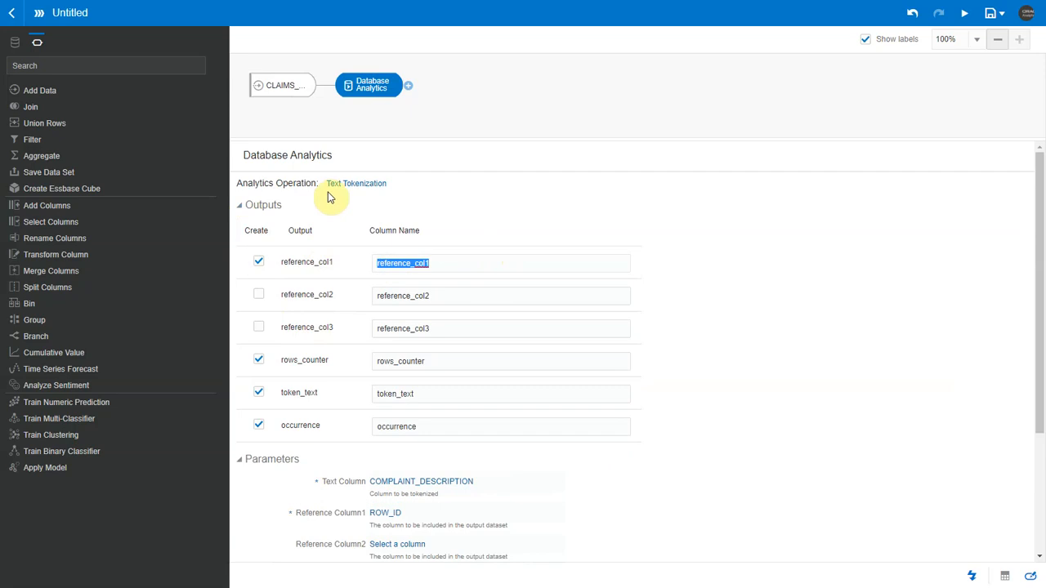
{"action": "type", "text": "row_id"}
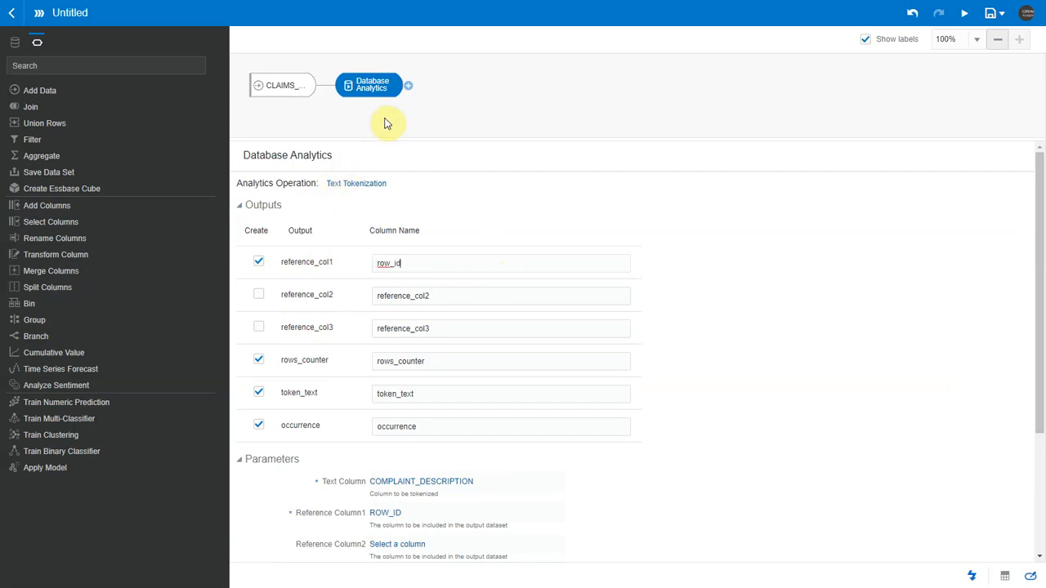
Step: Add a Save Data step that outputs the data set Claims Tokens to the Oracle DB connection, with rows_counter aggregated by Count
{"action": "left_click", "coordinate": [407, 85]}
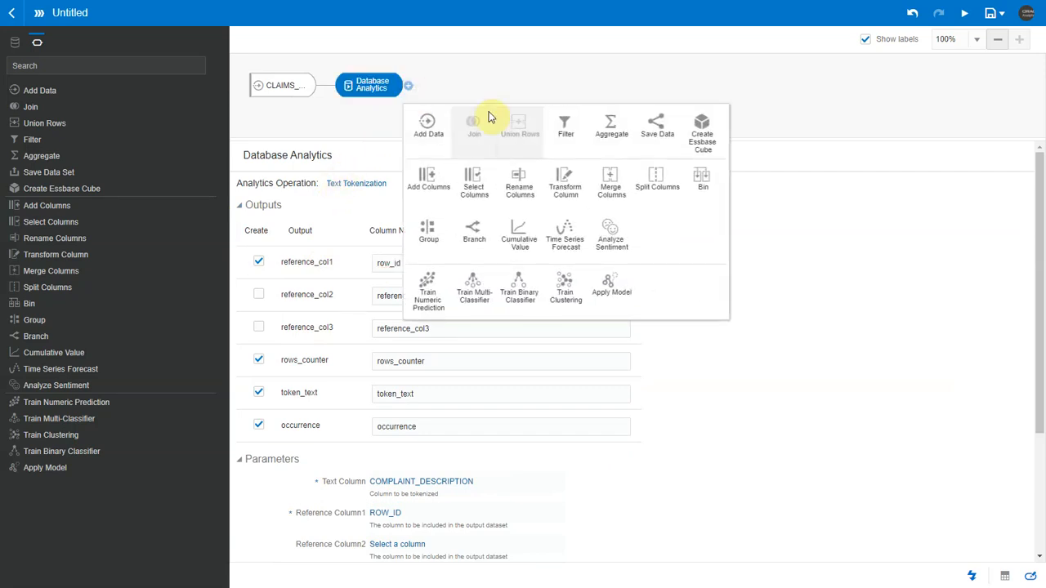
{"action": "left_click", "coordinate": [666, 132]}
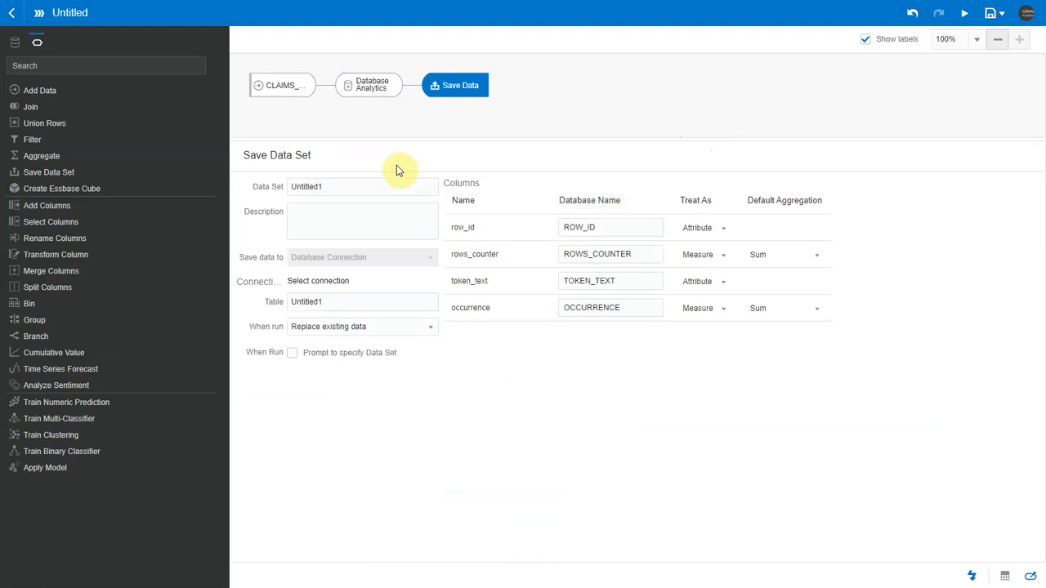
{"action": "double_click", "coordinate": [352, 187]}
{"action": "type", "text": "Claims Tokens"}
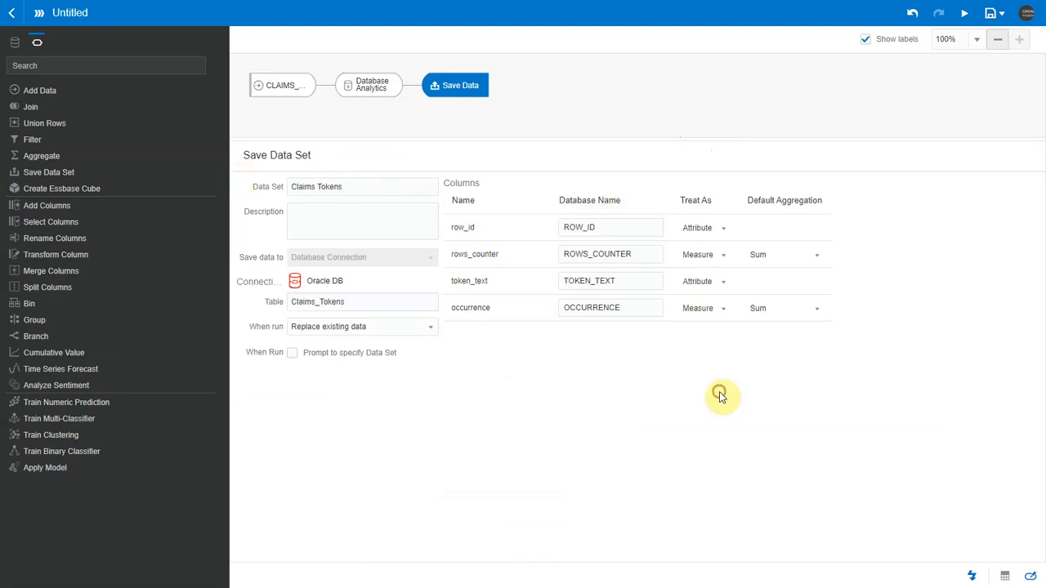
{"action": "left_click", "coordinate": [782, 254]}
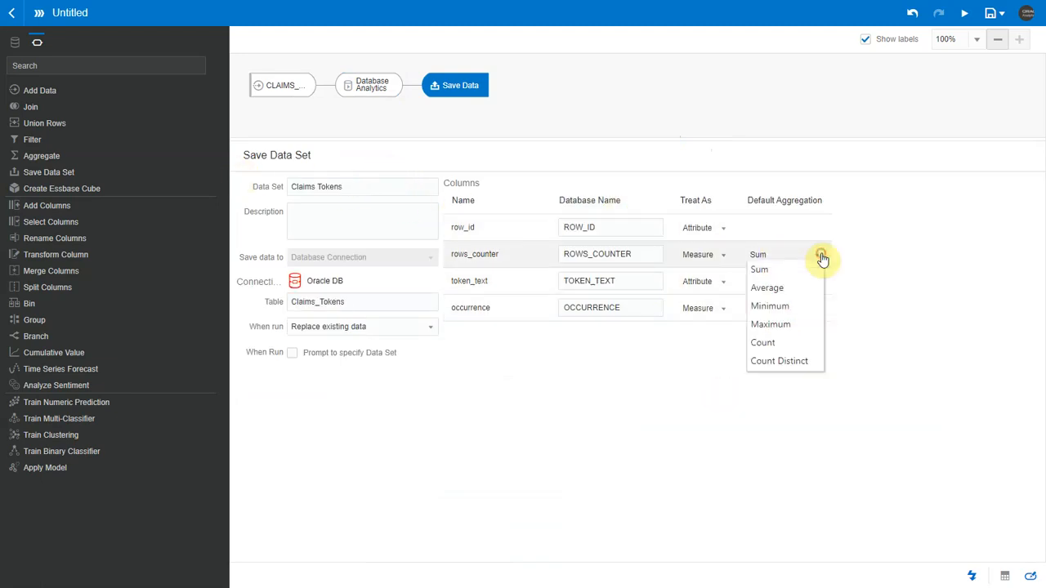
{"action": "left_click", "coordinate": [766, 344]}
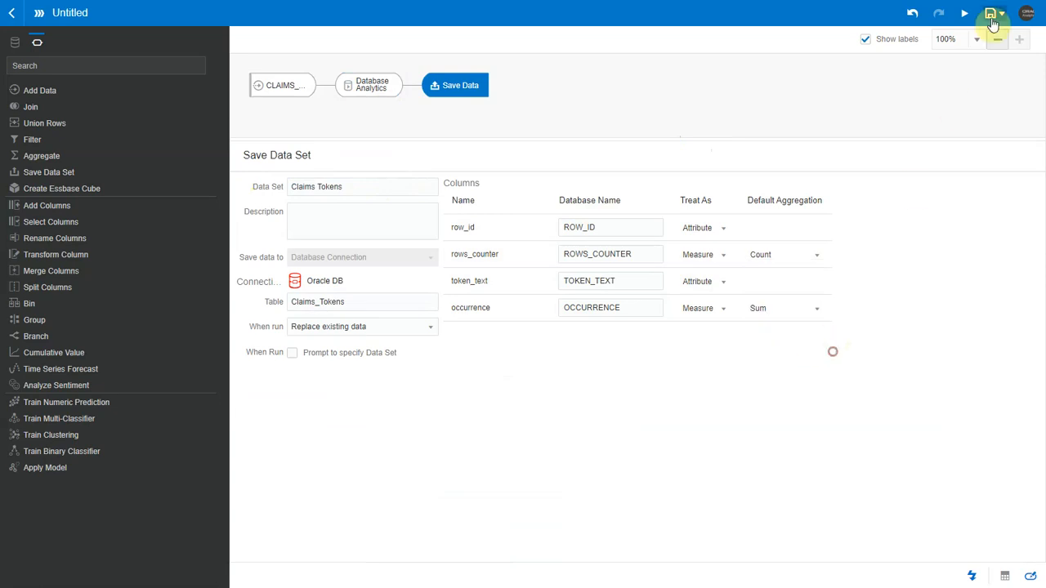
Step: Save the data flow as Demo Tokenization and run it
{"action": "left_click", "coordinate": [990, 13]}
{"action": "type", "text": "Demo Tokenization"}
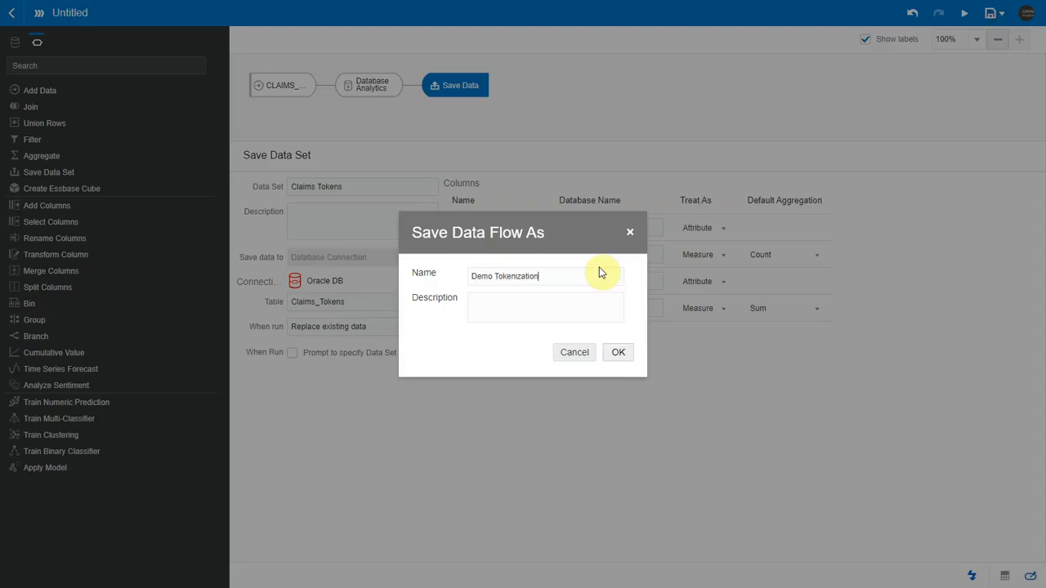
{"action": "left_click", "coordinate": [618, 352]}
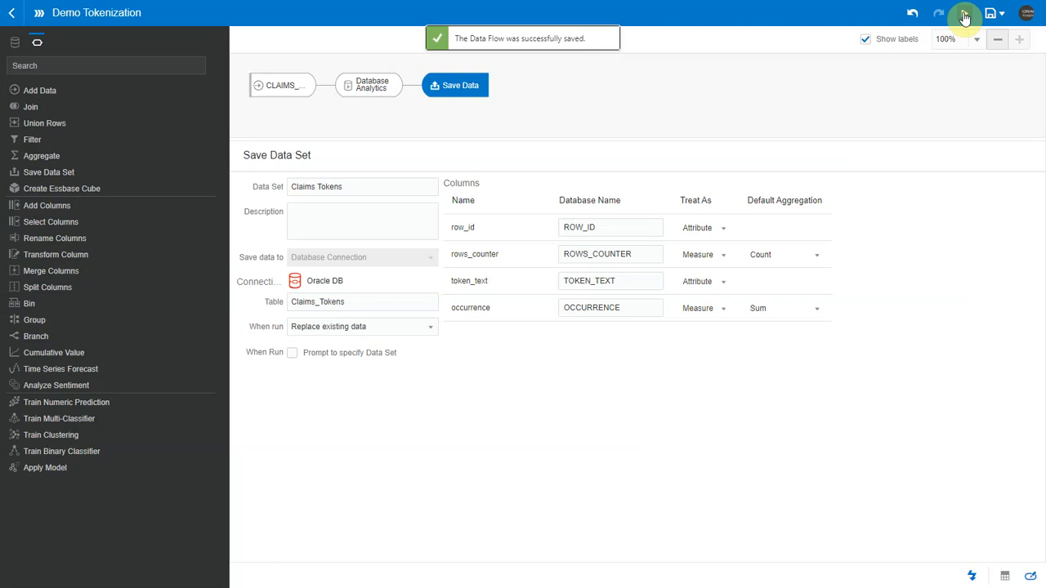
{"action": "left_click", "coordinate": [965, 17]}
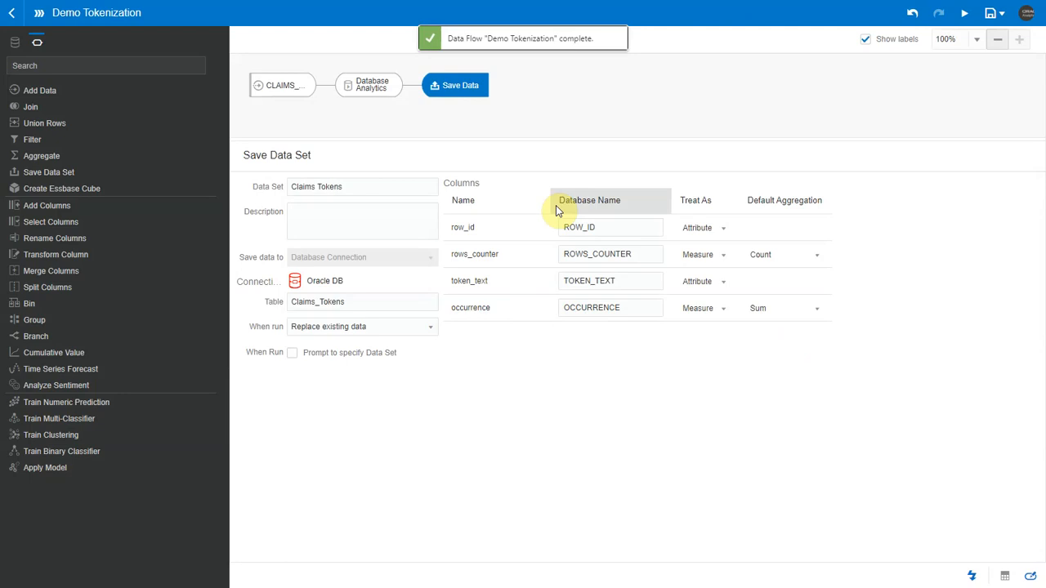
{"action": "left_click", "coordinate": [611, 37]}
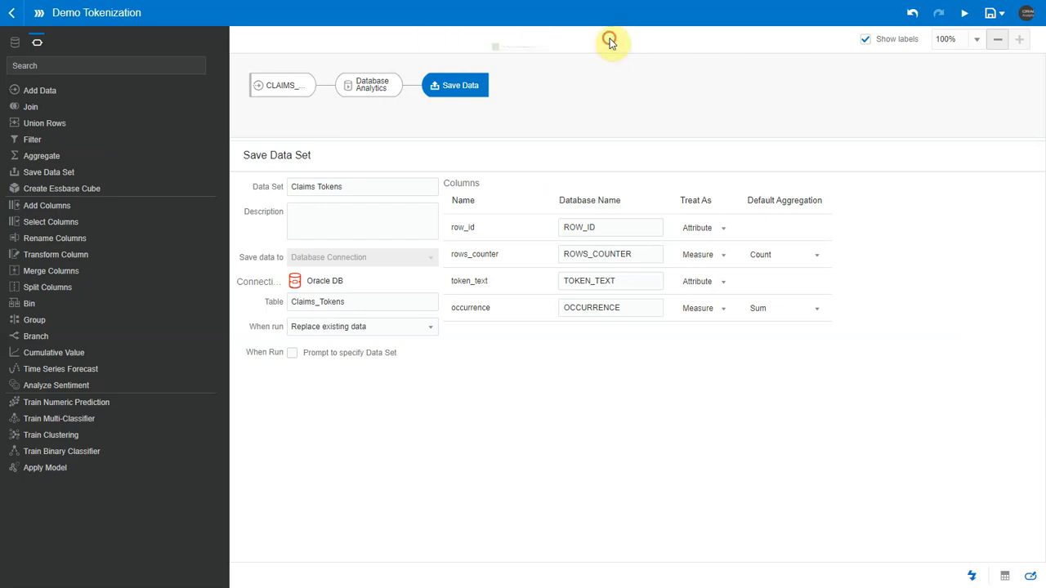
Step: Return to the data sets list and create a project from the Claims Tokens data set
{"action": "left_click", "coordinate": [9, 15]}
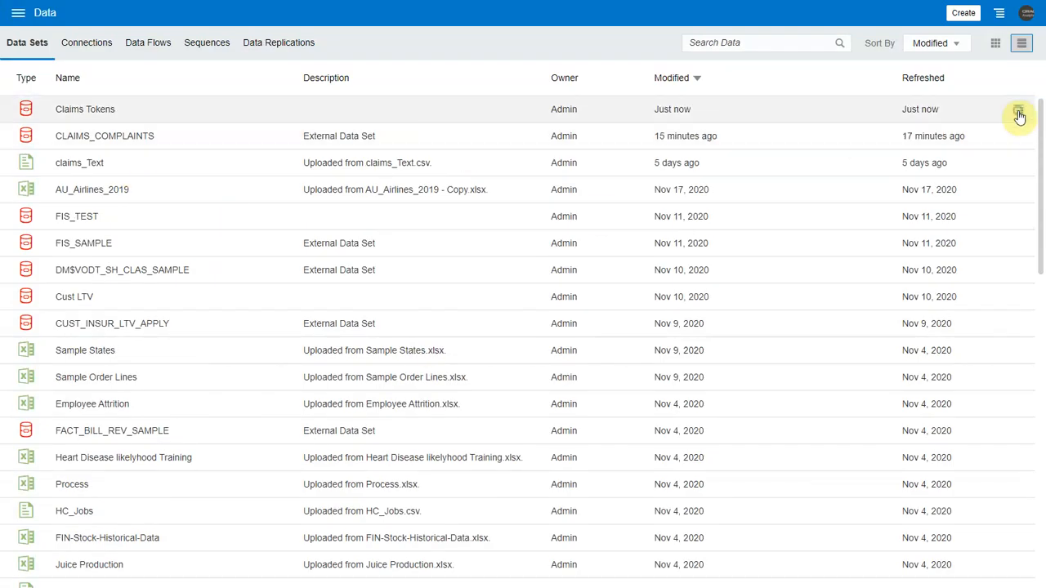
{"action": "left_click", "coordinate": [1018, 115]}
{"action": "left_click", "coordinate": [961, 121]}
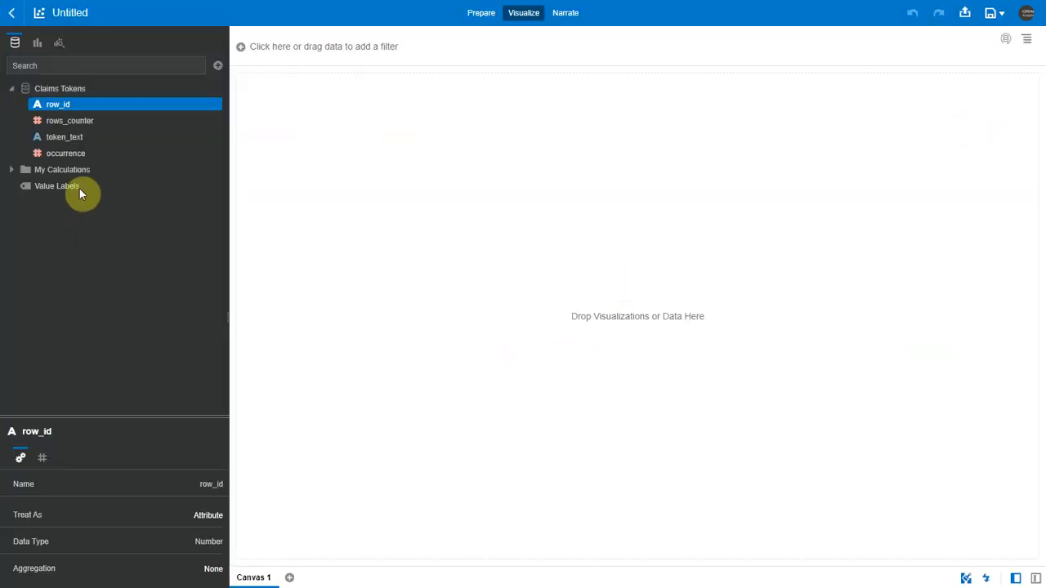
Step: Create a tag cloud of token_text and color its words by occurrence
{"action": "right_click", "coordinate": [79, 141]}
{"action": "left_click", "coordinate": [127, 170]}
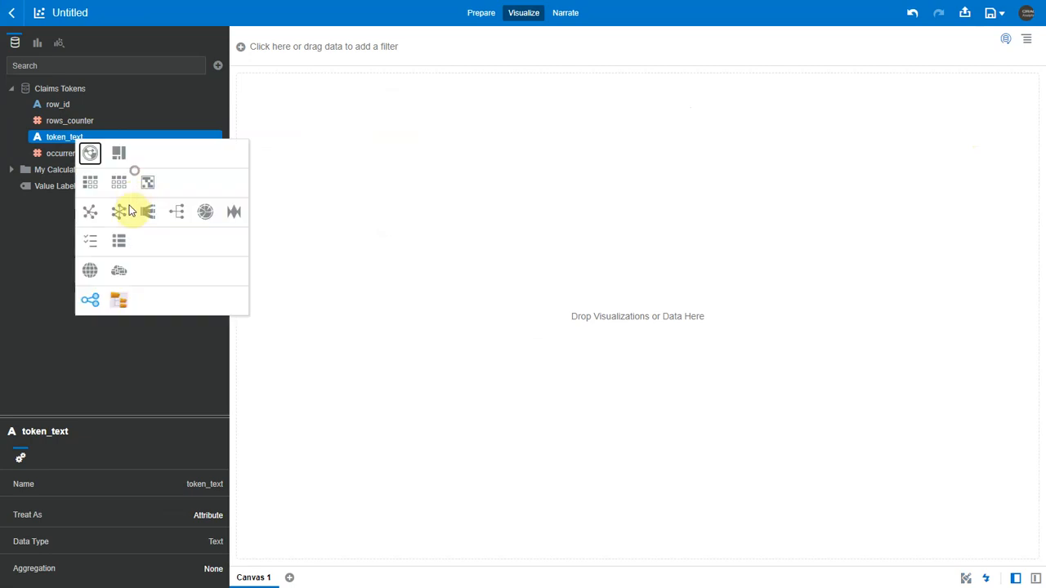
{"action": "left_click", "coordinate": [121, 270]}
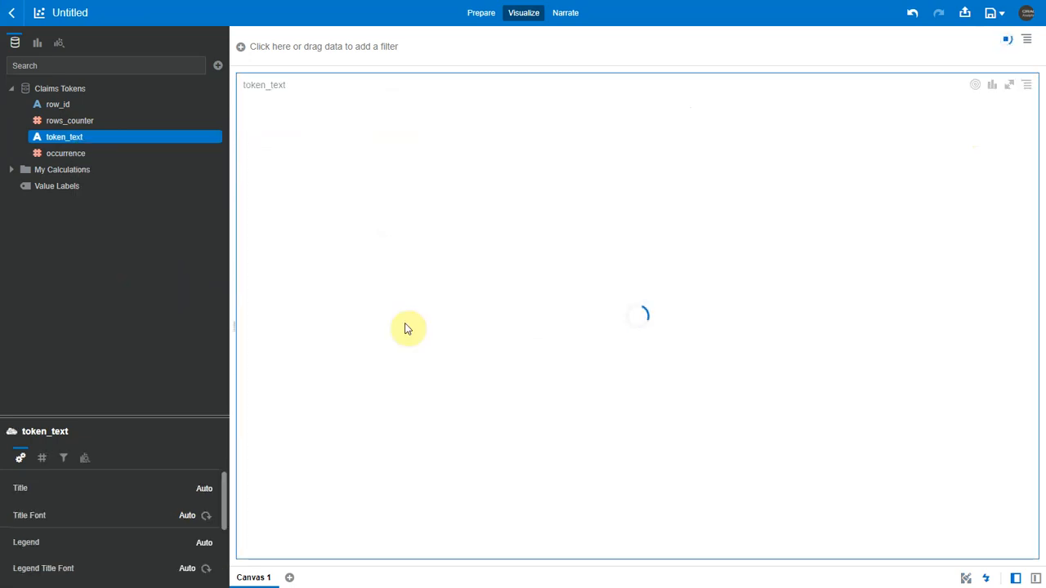
{"action": "left_click", "coordinate": [235, 328]}
{"action": "left_click_drag", "start_coordinate": [245, 260], "coordinate": [275, 276]}
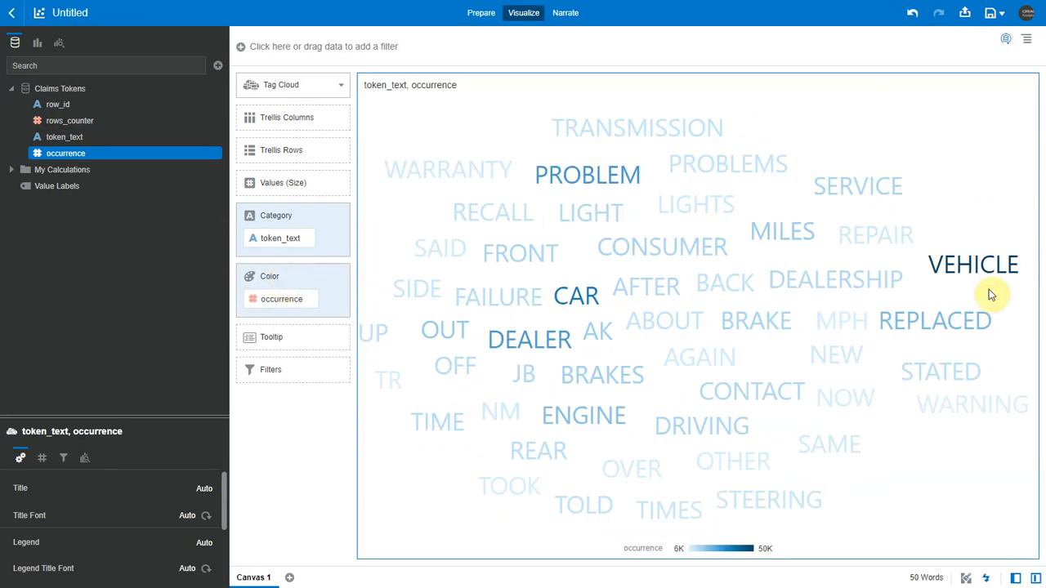
Step: Examine the occurrence counts of the words VEHICLE, CAR and DEALER in the tag cloud
{"action": "mouse_move", "coordinate": [986, 280]}
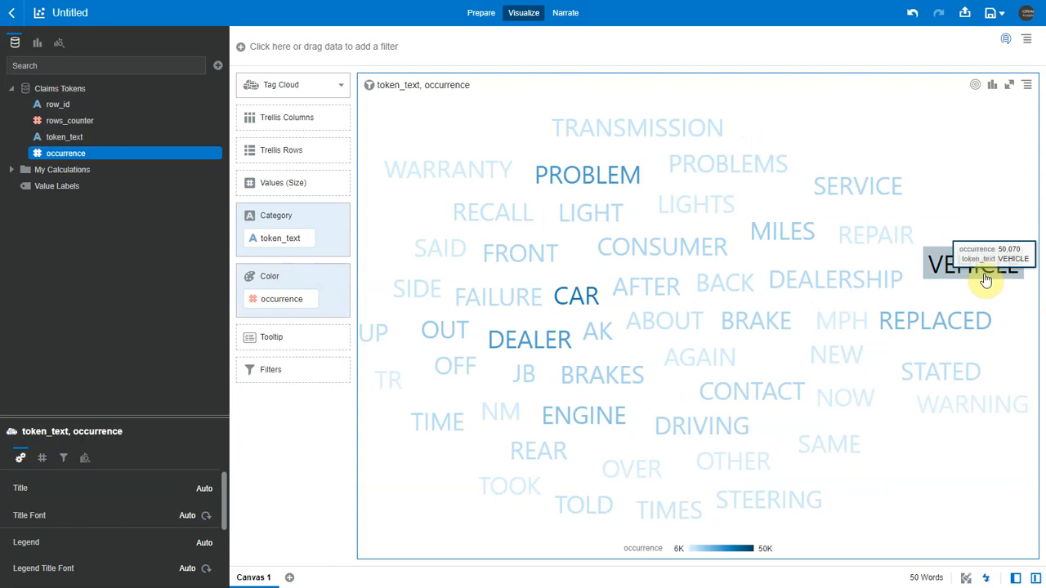
{"action": "mouse_move", "coordinate": [577, 303]}
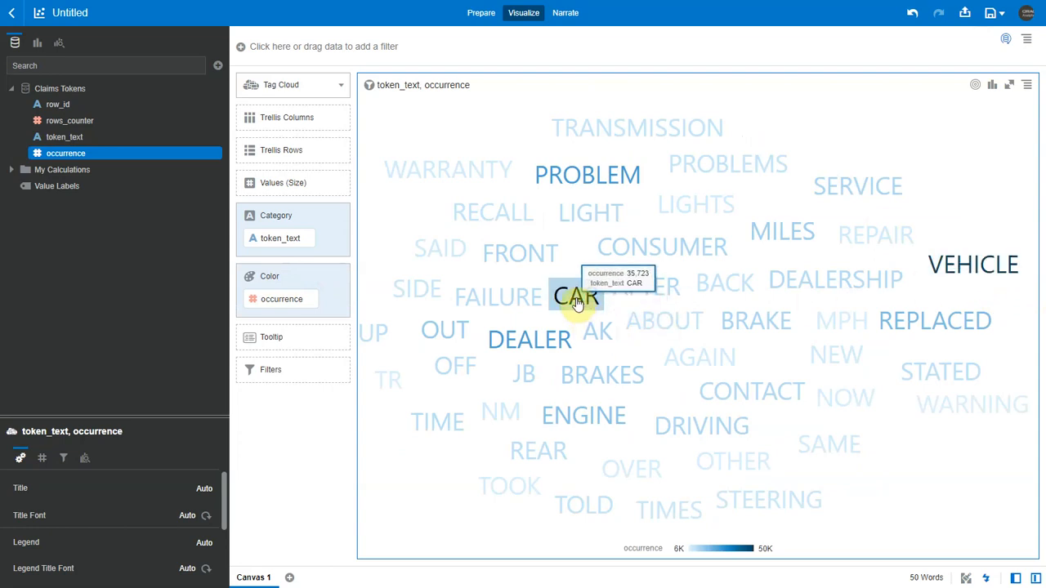
{"action": "mouse_move", "coordinate": [548, 343]}
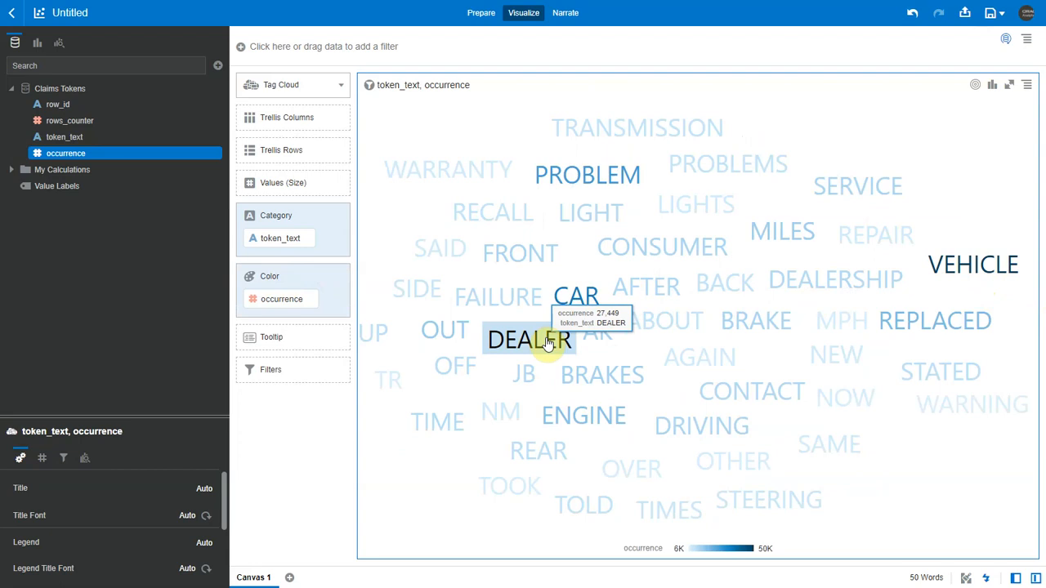
Step: Duplicate the tag cloud as a table of token_text, occurrence and rows_counter, sorted by descending occurrence
{"action": "key", "text": "ctrl+c"}
{"action": "key", "text": "ctrl+v"}
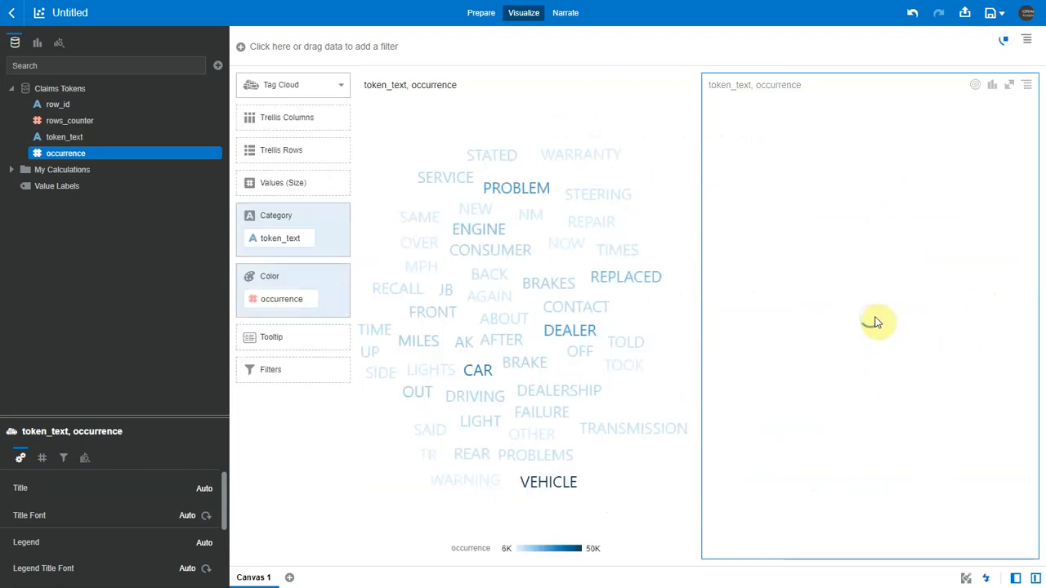
{"action": "left_click", "coordinate": [308, 94]}
{"action": "left_click", "coordinate": [280, 254]}
{"action": "left_click_drag", "start_coordinate": [98, 121], "coordinate": [272, 181]}
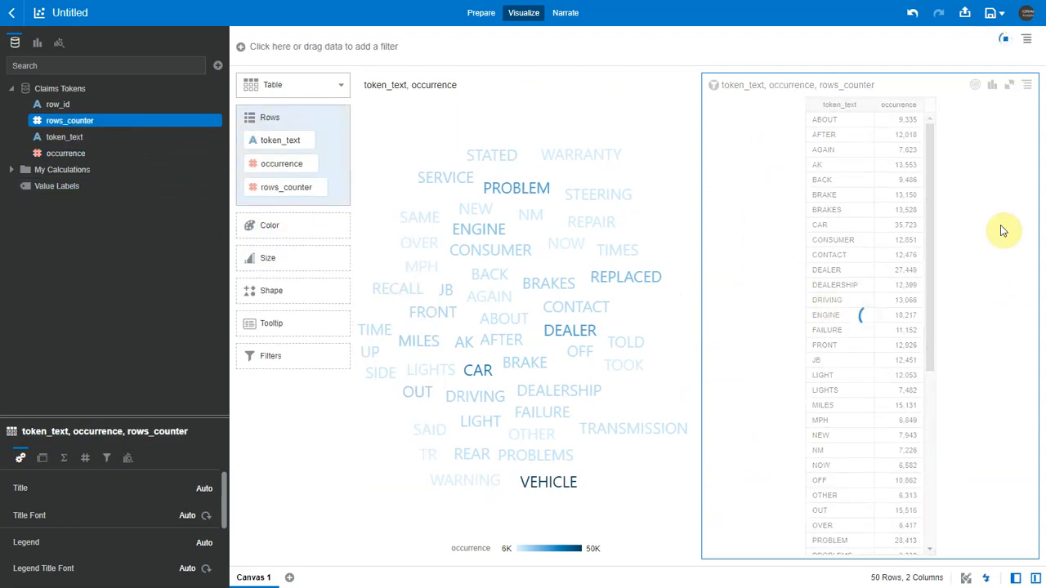
{"action": "left_click", "coordinate": [888, 106]}
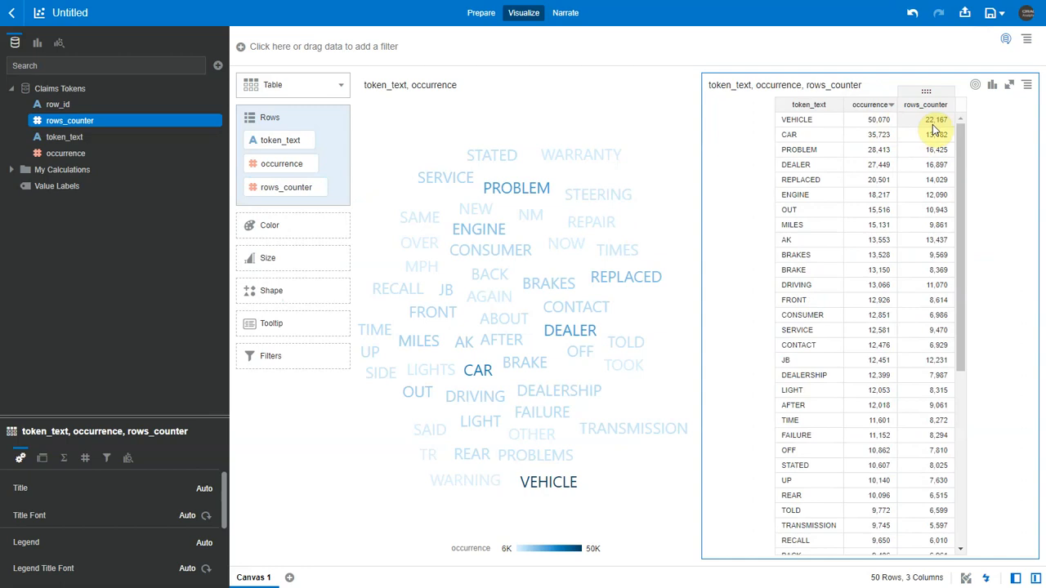
Step: Add the CLAIMS_COMPLAINTS data set to the project
{"action": "left_click", "coordinate": [217, 66]}
{"action": "left_click", "coordinate": [256, 84]}
{"action": "double_click", "coordinate": [684, 235]}
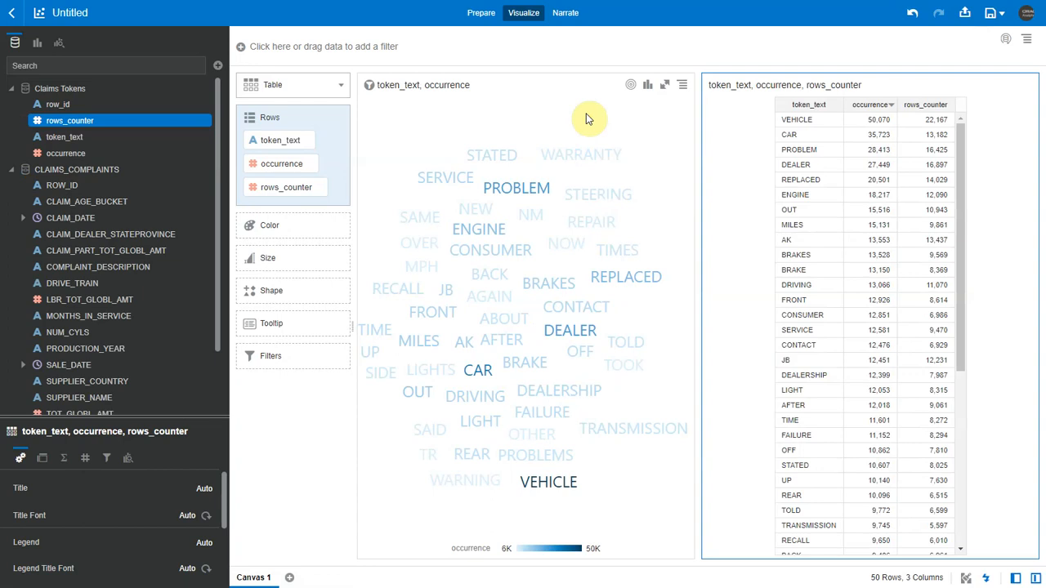
Step: Delete the table visualization from the canvas
{"action": "left_click", "coordinate": [1027, 85]}
{"action": "left_click", "coordinate": [949, 202]}
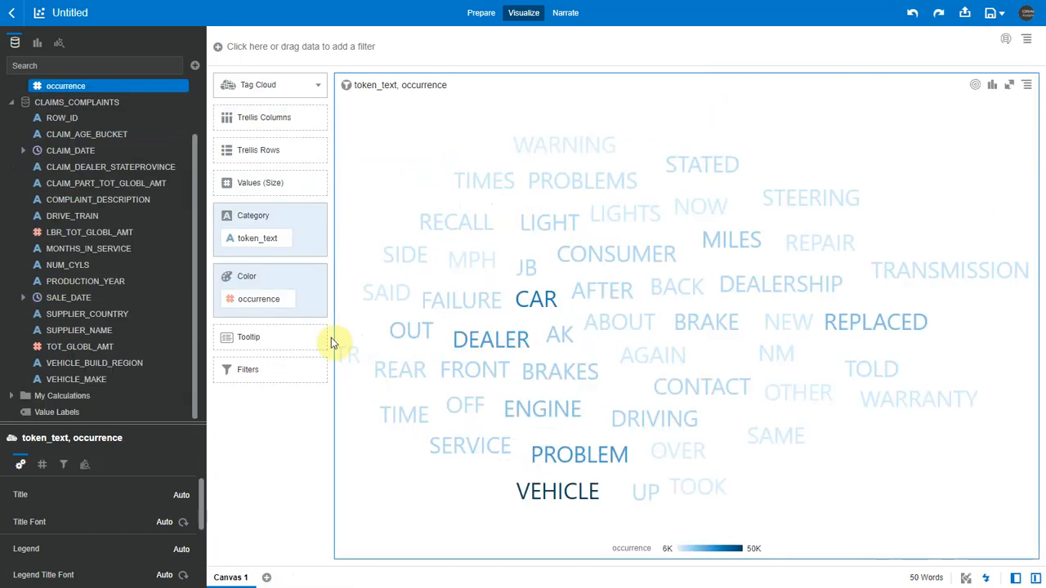
Step: Color and size the tag cloud words by TOT_GLOBL_AMT, and inspect the amounts for BRAKES and WARRANTY
{"action": "left_click", "coordinate": [292, 299]}
{"action": "left_click_drag", "start_coordinate": [123, 343], "coordinate": [245, 297]}
{"action": "left_click_drag", "start_coordinate": [122, 346], "coordinate": [273, 188]}
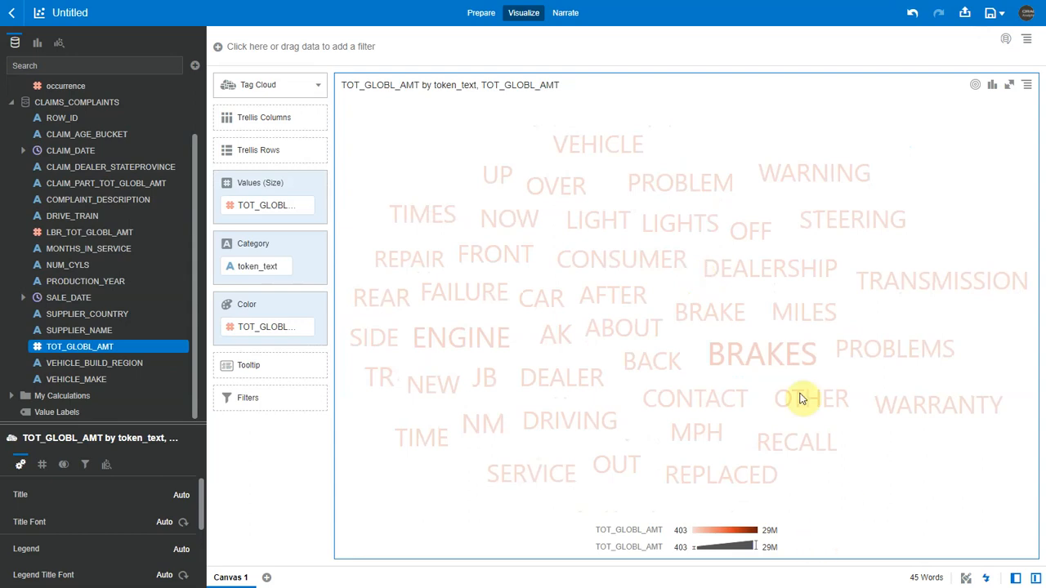
{"action": "mouse_move", "coordinate": [788, 360]}
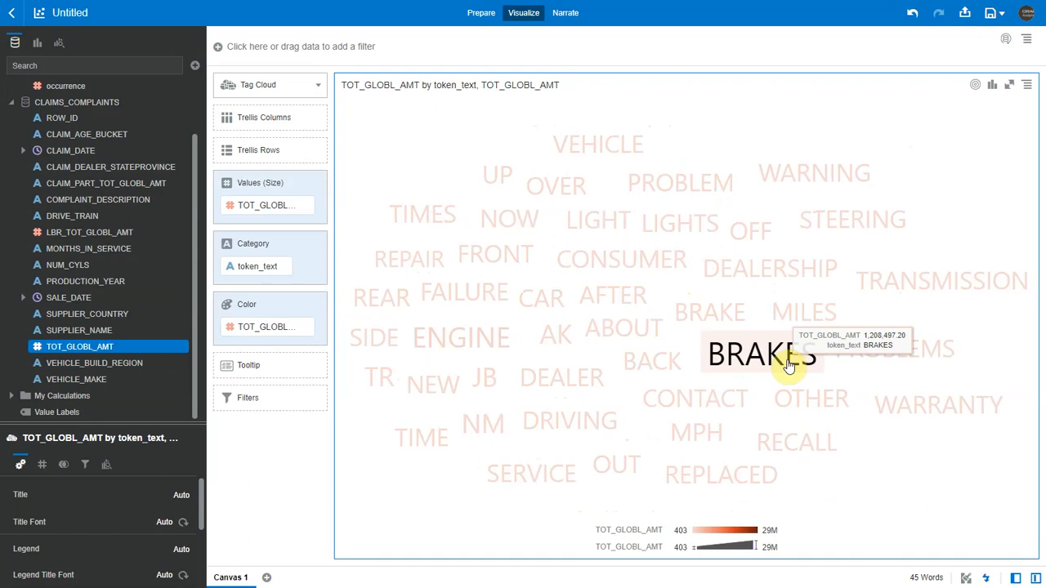
{"action": "mouse_move", "coordinate": [925, 411]}
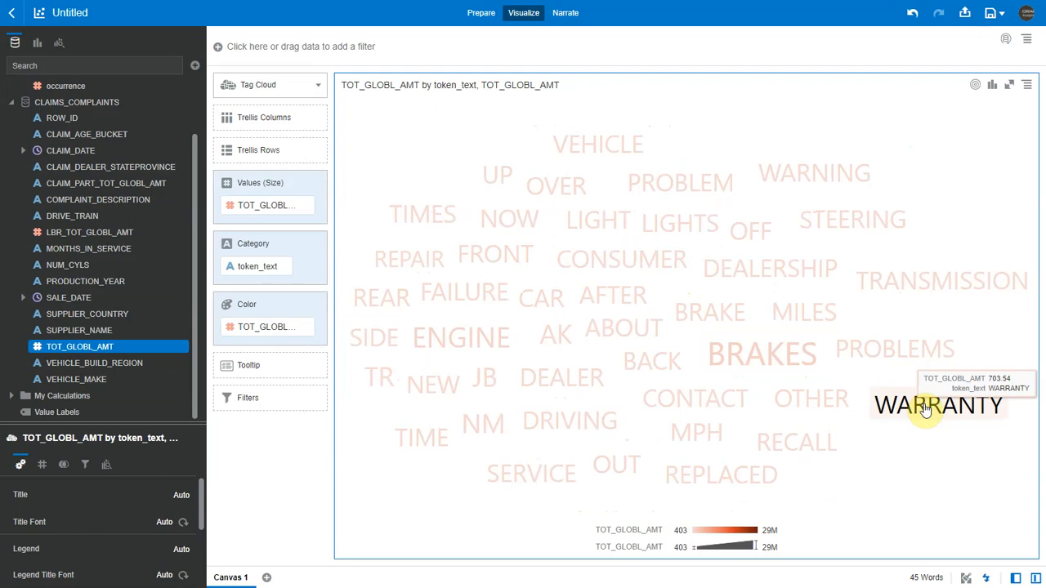
Step: Duplicate the TOT_GLOBL_AMT tag cloud on the canvas
{"action": "left_click", "coordinate": [1028, 87]}
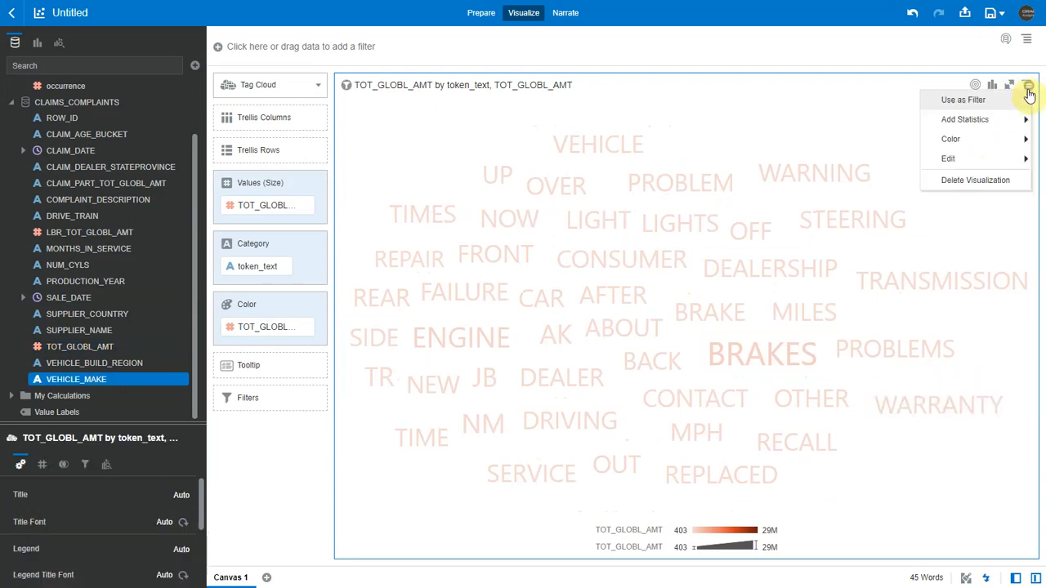
{"action": "mouse_move", "coordinate": [991, 161]}
{"action": "left_click", "coordinate": [857, 161]}
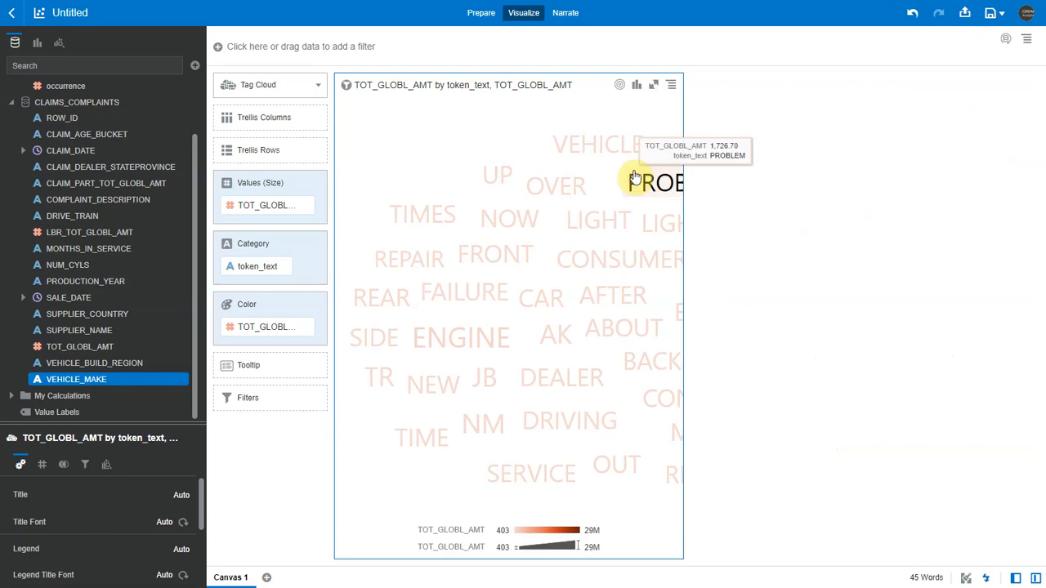
Step: Add a VEHICLE_MAKE filter to the canvas and limit it to OCTOBOT, VROOMX and RETROCARZ
{"action": "left_click_drag", "start_coordinate": [280, 51], "coordinate": [282, 46]}
{"action": "left_click", "coordinate": [245, 84]}
{"action": "type", "text": "octo"}
{"action": "left_click", "coordinate": [242, 116]}
{"action": "double_click", "coordinate": [232, 84]}
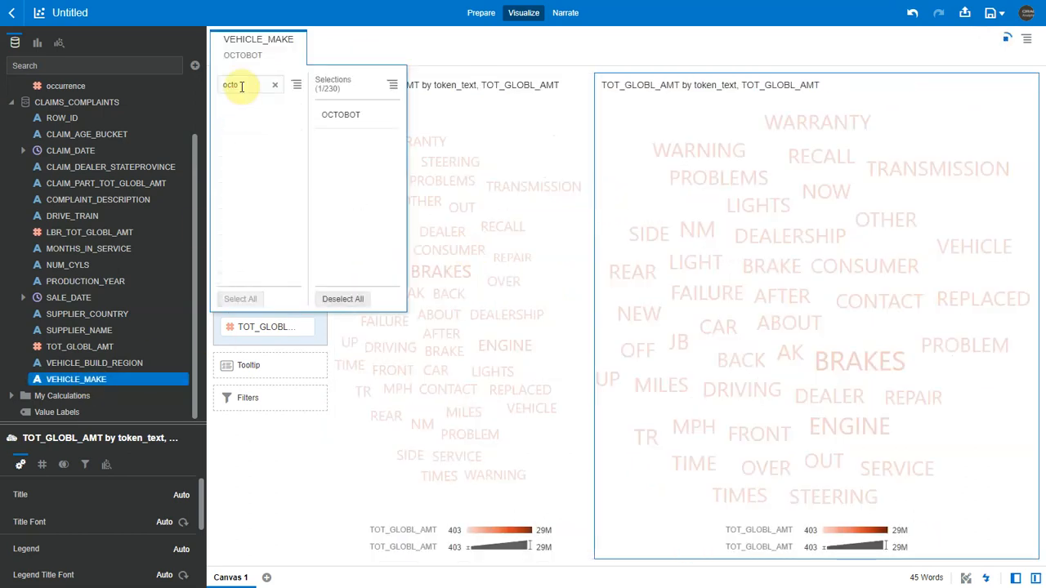
{"action": "type", "text": "vroom"}
{"action": "left_click", "coordinate": [239, 116]}
{"action": "double_click", "coordinate": [250, 86]}
{"action": "type", "text": "retro"}
{"action": "left_click", "coordinate": [234, 118]}
Step: Split the duplicated tag cloud into trellis columns by VEHICLE_MAKE and color its words by the same field
{"action": "left_click", "coordinate": [97, 382]}
{"action": "left_click_drag", "start_coordinate": [97, 382], "coordinate": [284, 122]}
{"action": "left_click_drag", "start_coordinate": [76, 379], "coordinate": [269, 354]}
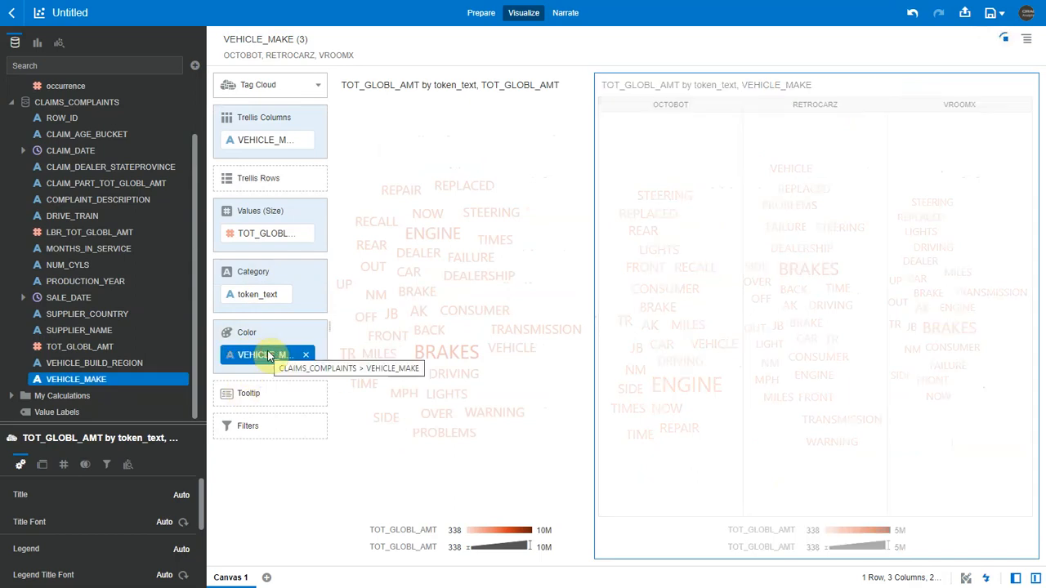
Step: Hide the visualization's field assignments and examine the amounts for ENGINE under OCTOBOT and BRAKES under RETROCARZ
{"action": "left_click_drag", "start_coordinate": [330, 320], "coordinate": [214, 343]}
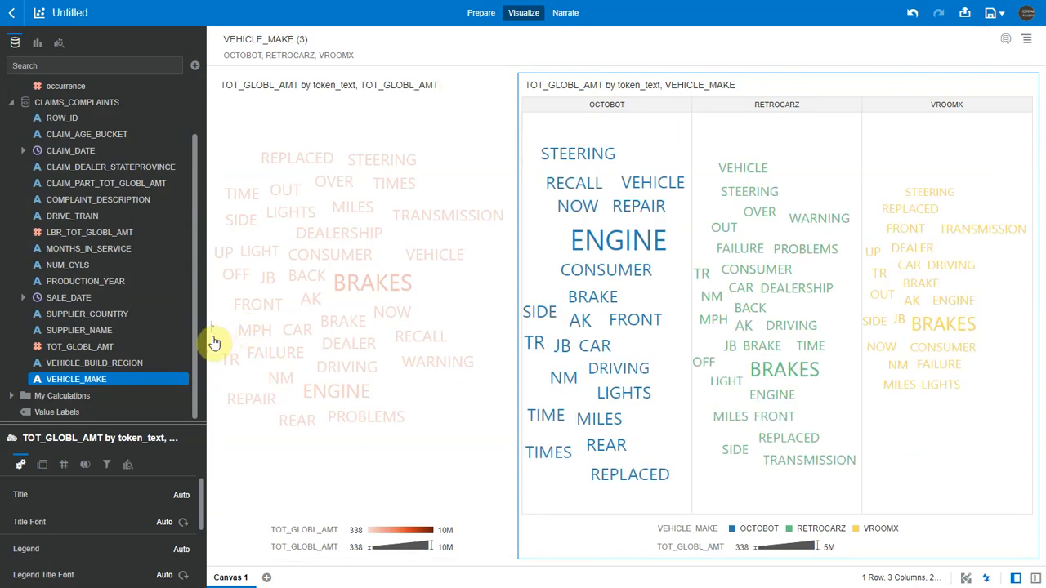
{"action": "left_click", "coordinate": [625, 258]}
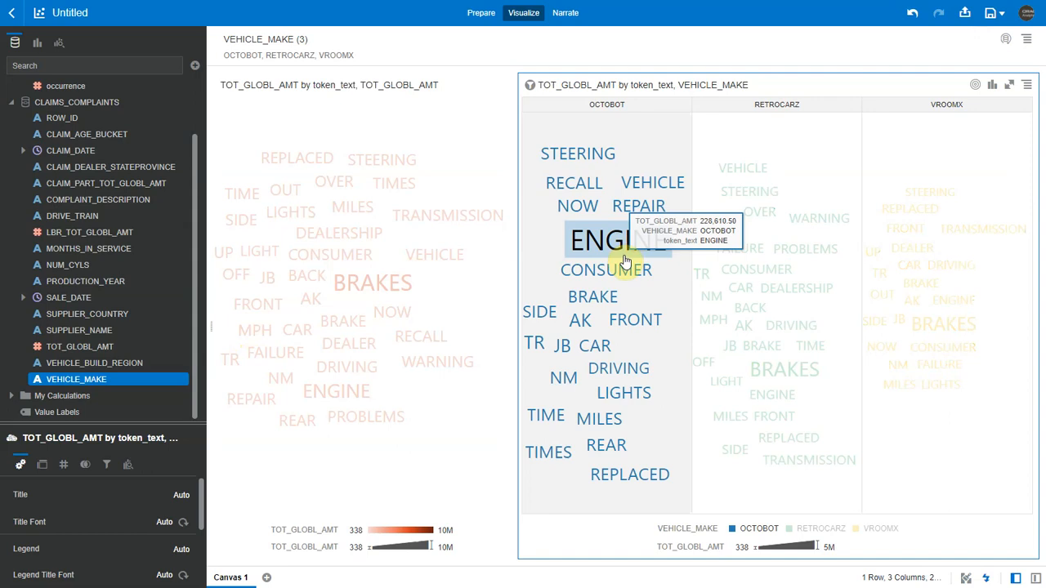
{"action": "left_click", "coordinate": [624, 259]}
{"action": "left_click", "coordinate": [780, 370]}
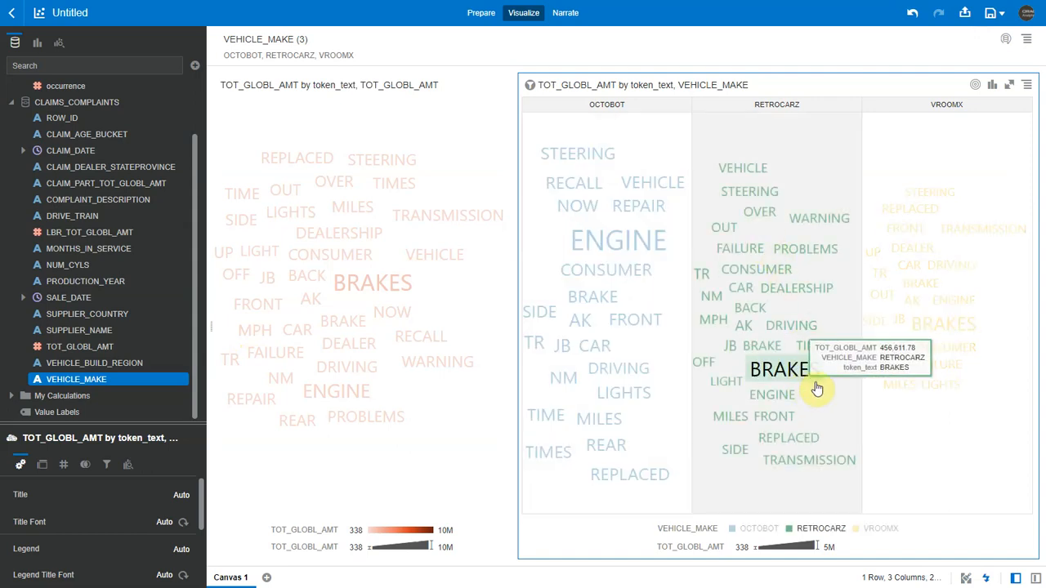
{"action": "left_click", "coordinate": [805, 390]}
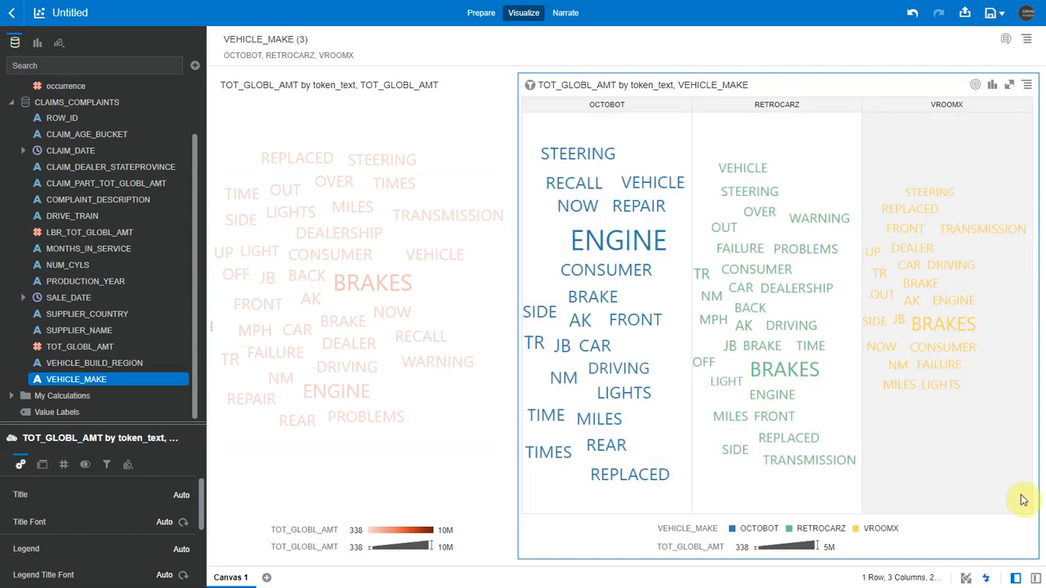